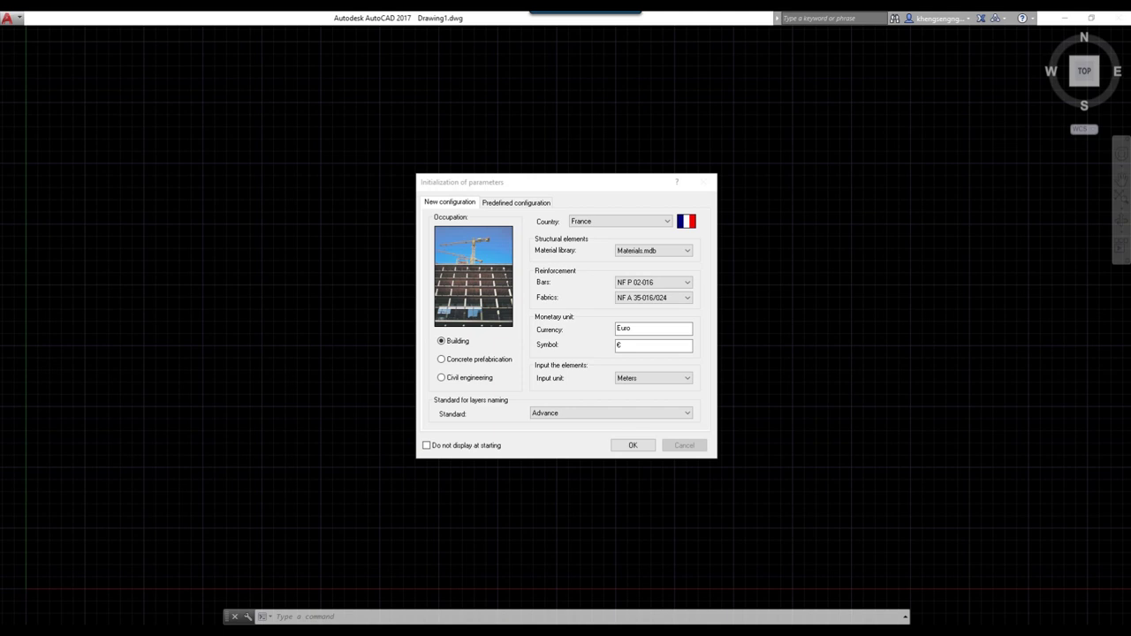
Step: Reposition the parameters dialog and keep France as the country
{"action": "left_click_drag", "start_coordinate": [576, 186], "coordinate": [568, 161]}
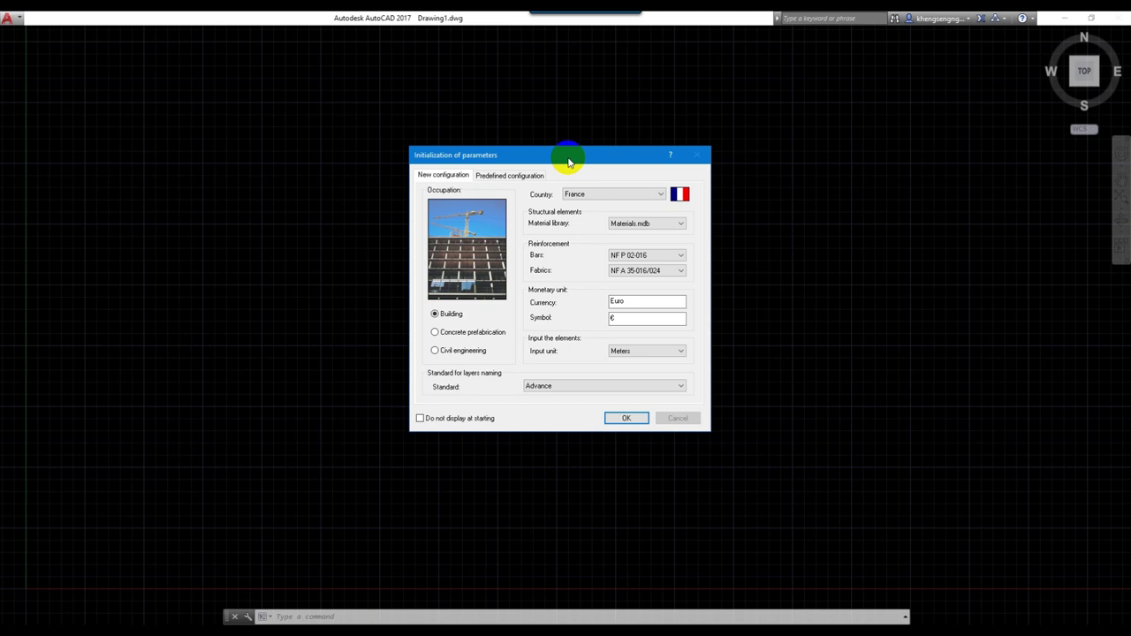
{"action": "mouse_move", "coordinate": [568, 161]}
{"action": "left_mouse_down"}
{"action": "mouse_move", "coordinate": [595, 152]}
{"action": "mouse_move", "coordinate": [525, 167]}
{"action": "mouse_move", "coordinate": [576, 182]}
{"action": "mouse_move", "coordinate": [551, 152]}
{"action": "mouse_move", "coordinate": [571, 156]}
{"action": "mouse_move", "coordinate": [616, 199]}
{"action": "mouse_move", "coordinate": [546, 188]}
{"action": "mouse_move", "coordinate": [524, 153]}
{"action": "left_mouse_up"}
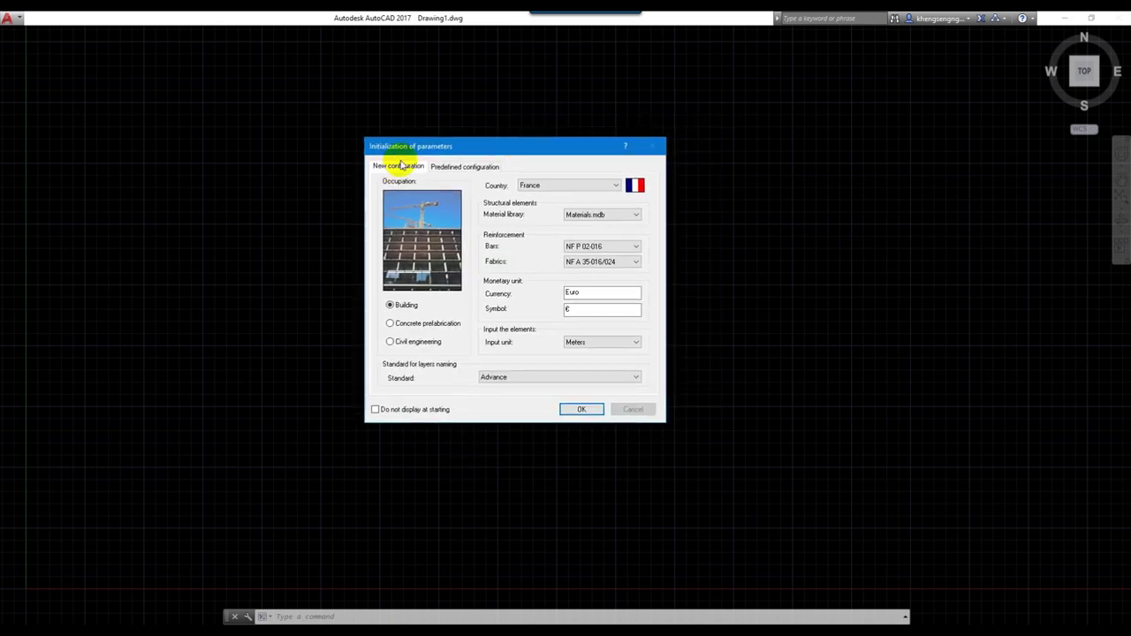
{"action": "left_click_drag", "start_coordinate": [408, 150], "coordinate": [430, 157]}
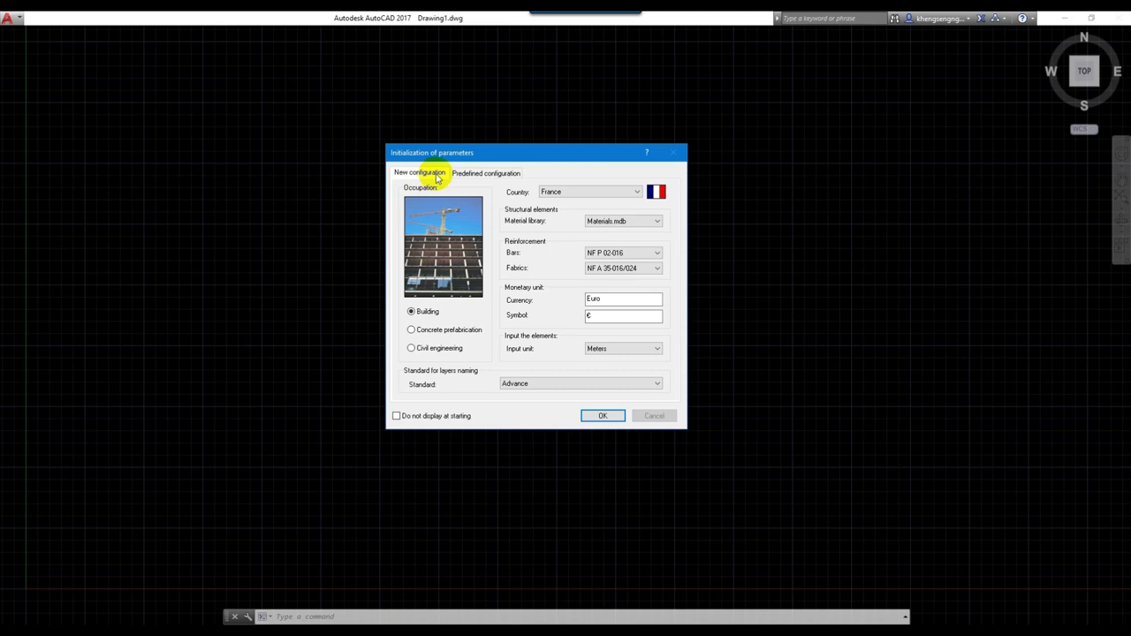
{"action": "left_click", "coordinate": [558, 193]}
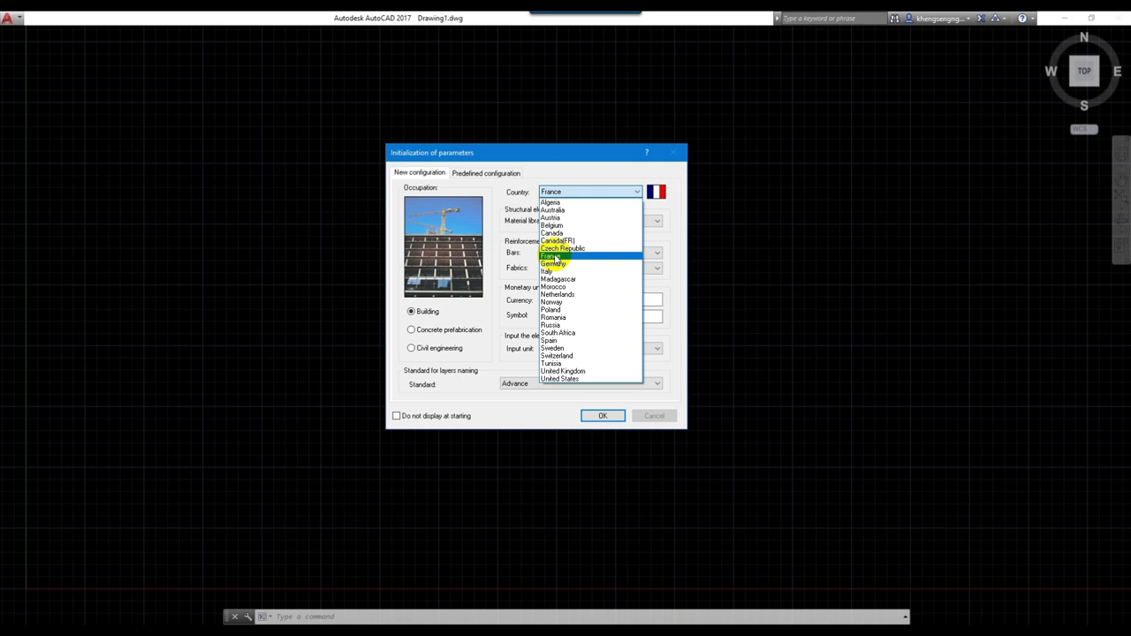
{"action": "left_click", "coordinate": [553, 255]}
{"action": "left_click", "coordinate": [549, 192]}
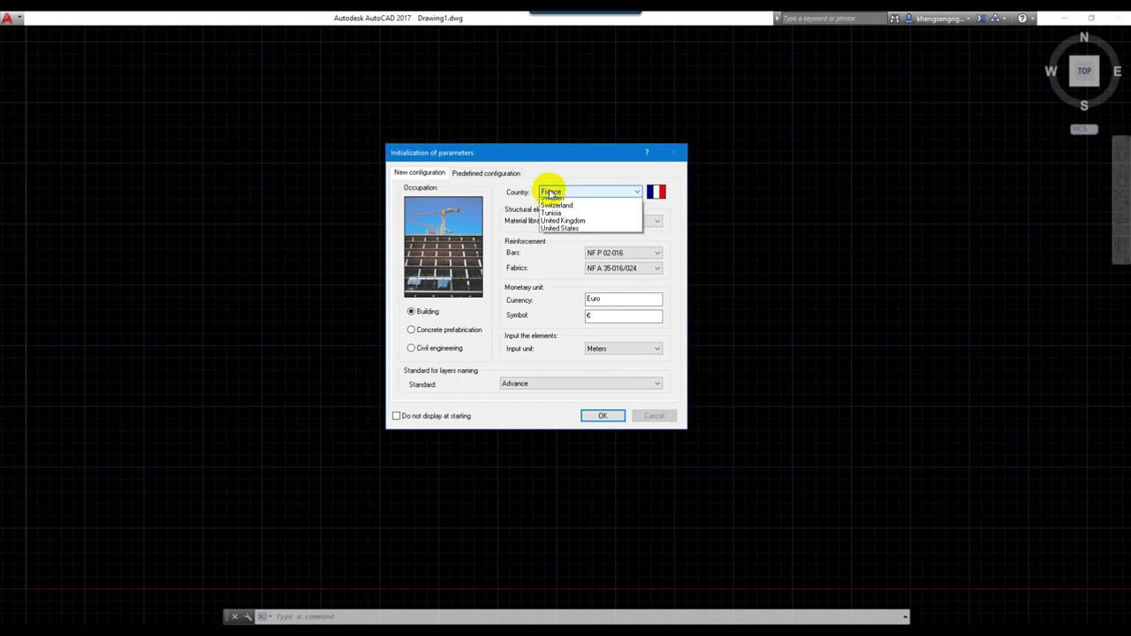
{"action": "left_click", "coordinate": [560, 256]}
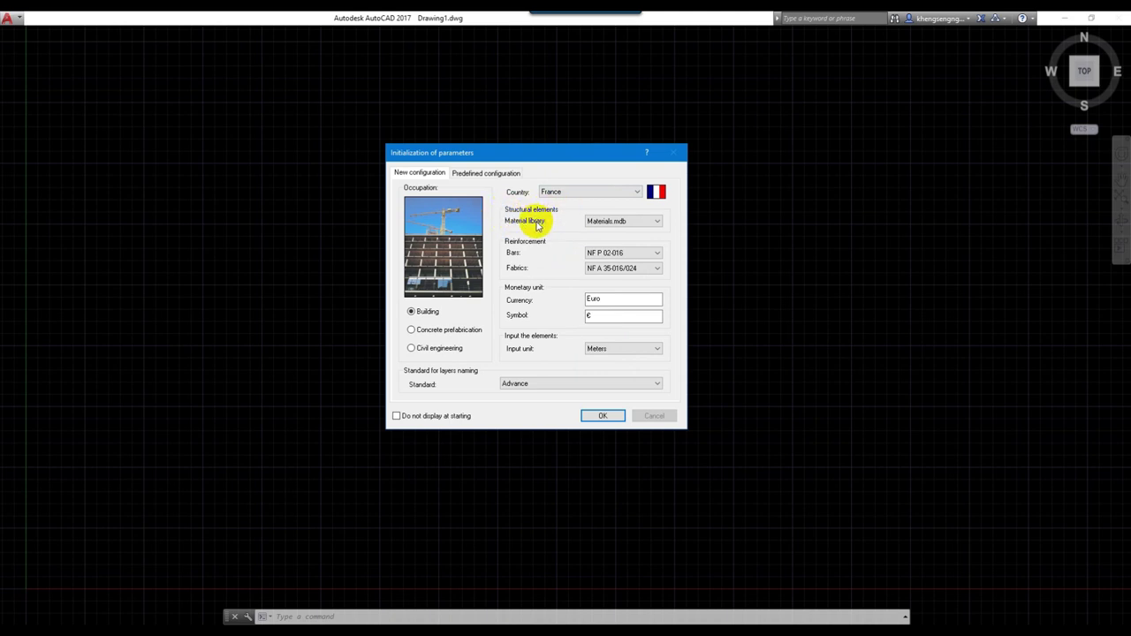
Step: Keep Materials.mdb as the material library and reconfirm France as the country
{"action": "left_click", "coordinate": [599, 226]}
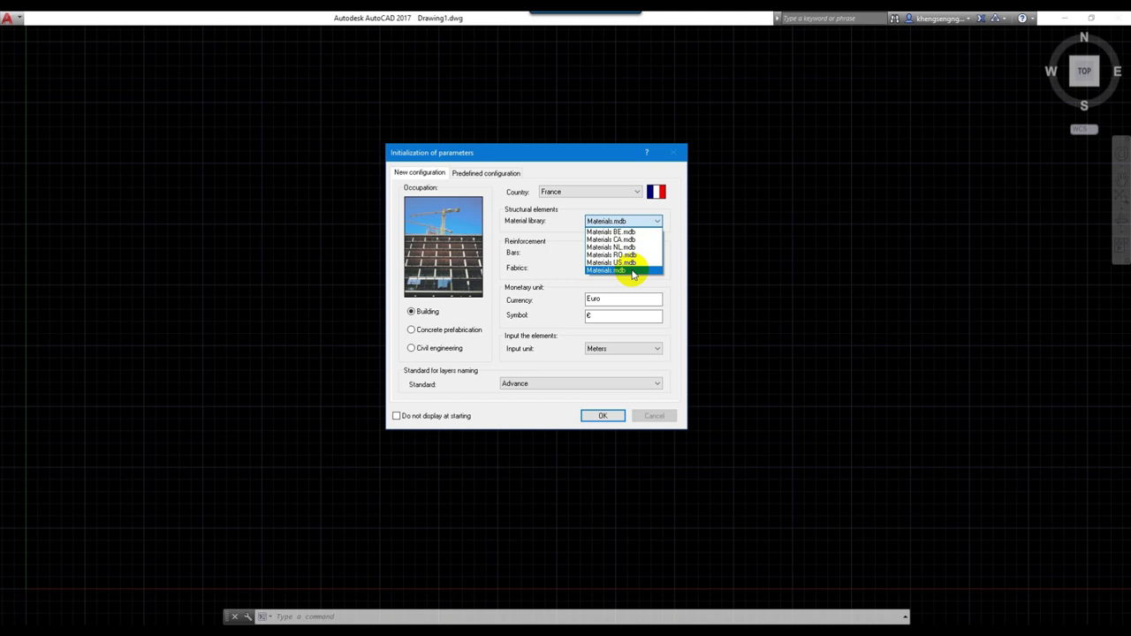
{"action": "left_click", "coordinate": [632, 271]}
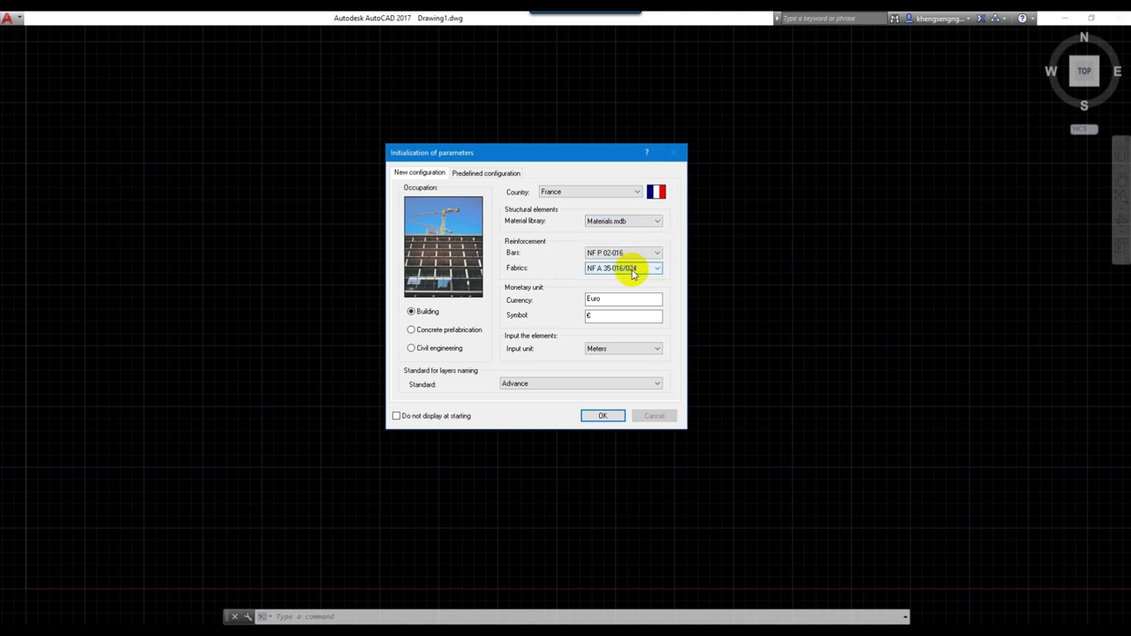
{"action": "left_click_drag", "start_coordinate": [555, 164], "coordinate": [555, 125]}
{"action": "left_click", "coordinate": [566, 152]}
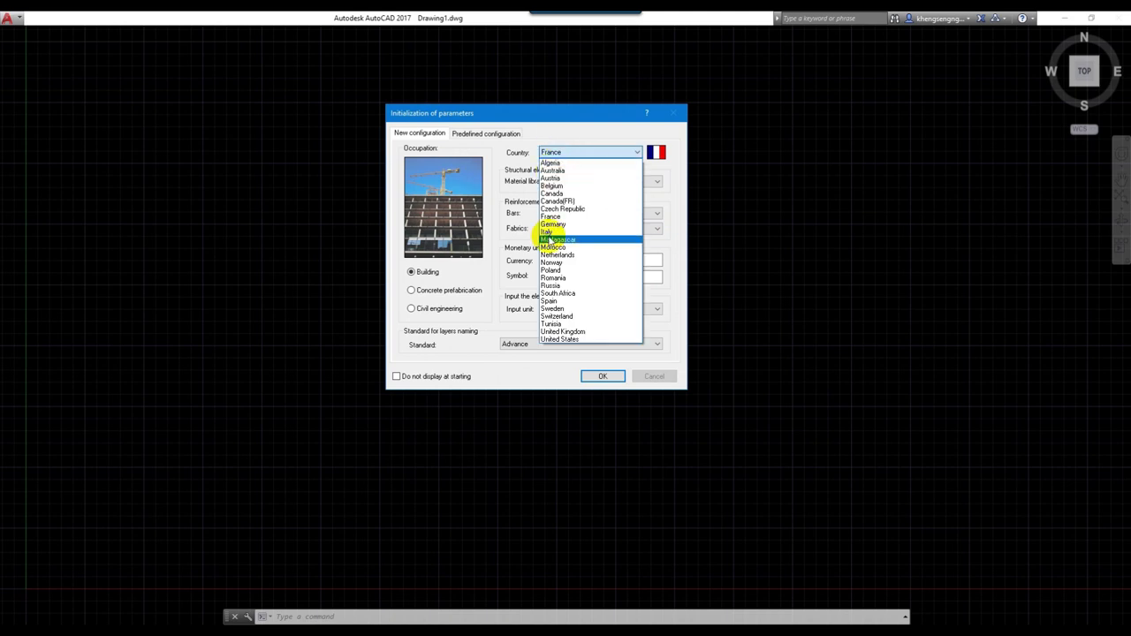
{"action": "left_click", "coordinate": [550, 217]}
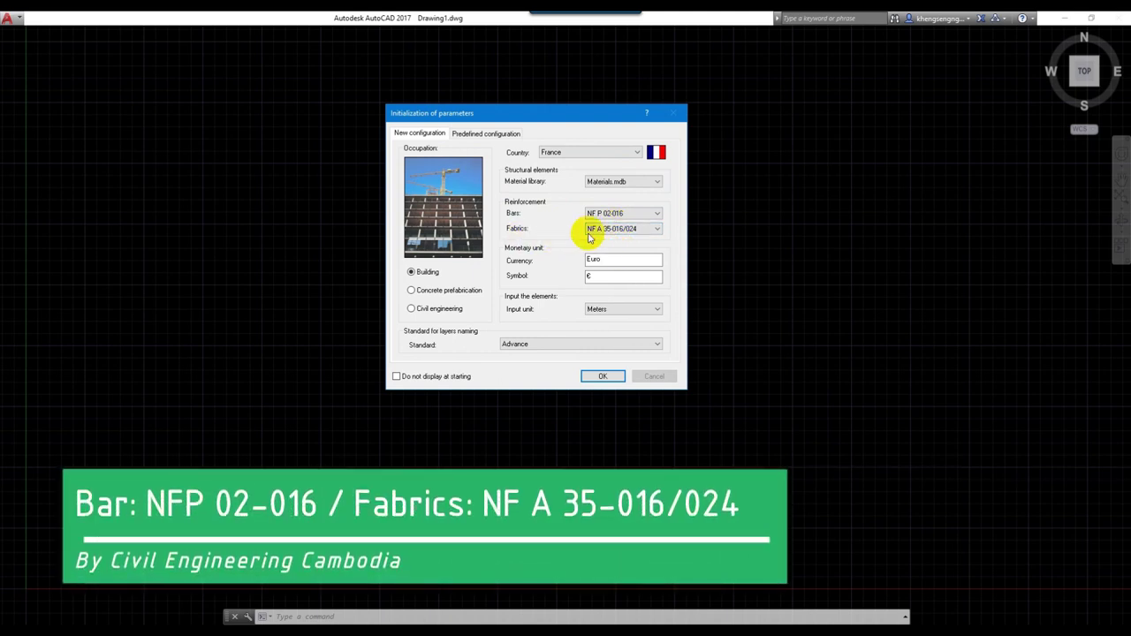
Step: Review the fabric standards and keep NF P 02-016 as the bar standard
{"action": "left_click", "coordinate": [601, 231]}
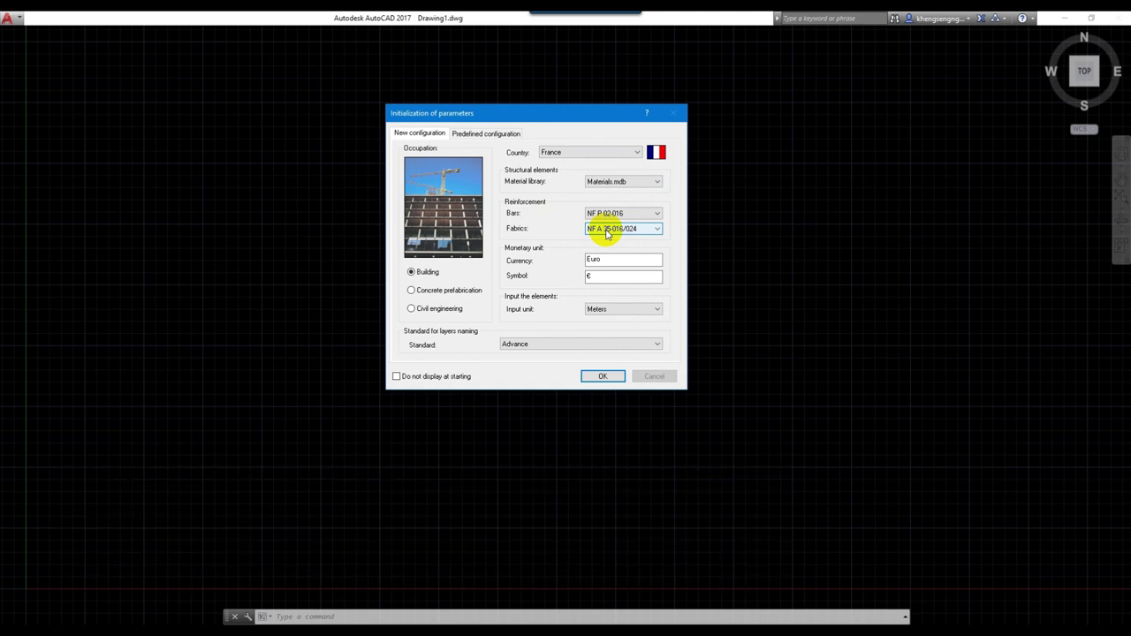
{"action": "left_click", "coordinate": [635, 214]}
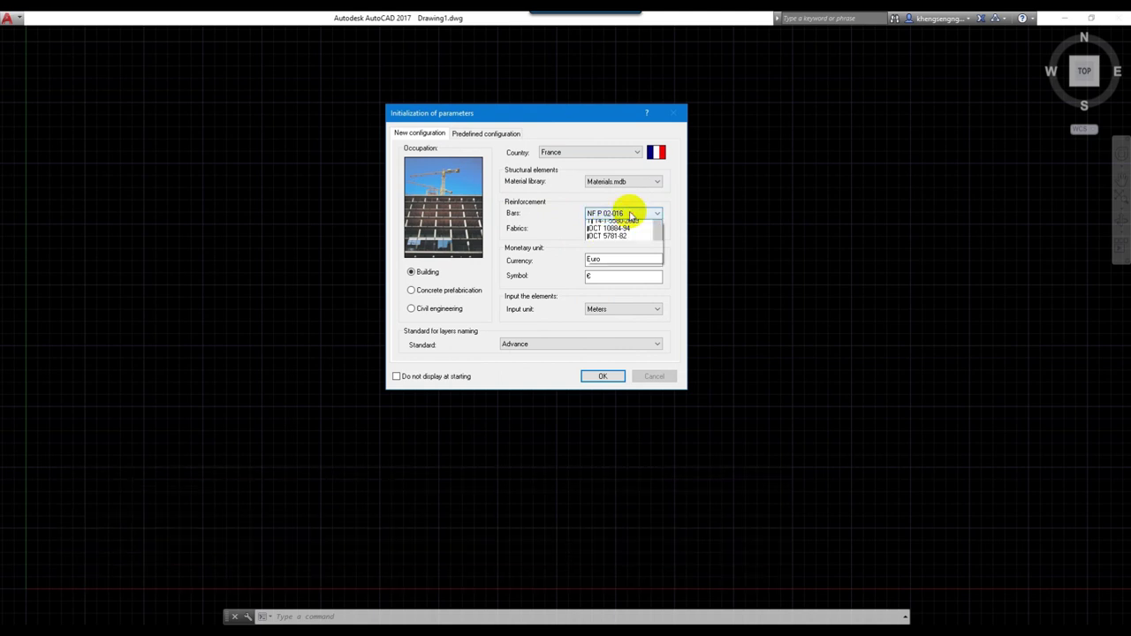
{"action": "left_click", "coordinate": [631, 214]}
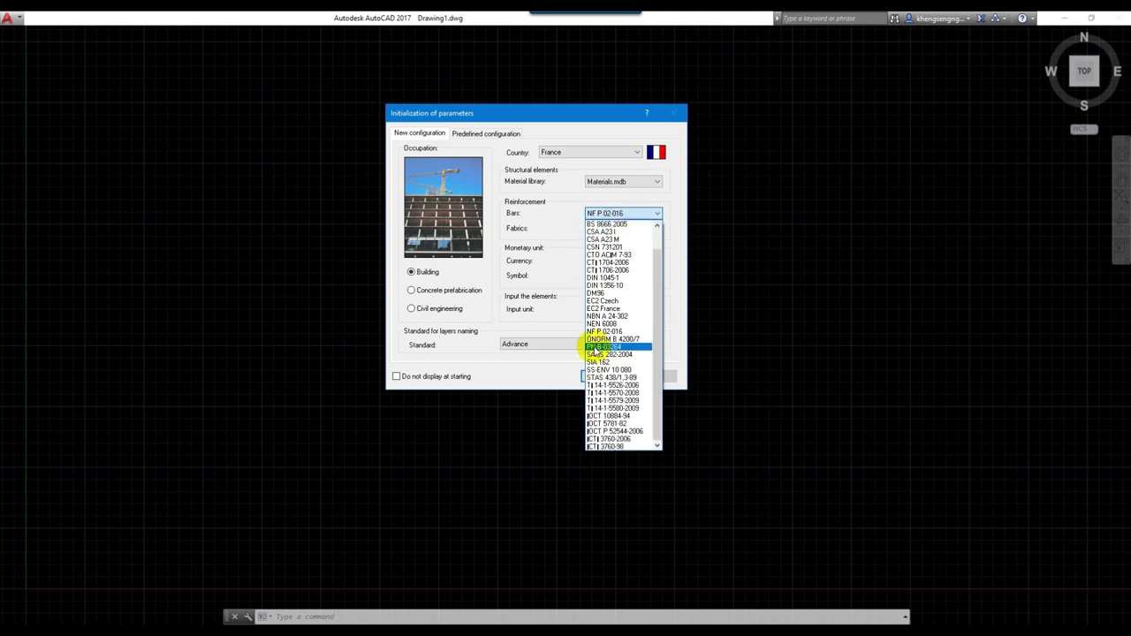
{"action": "left_click", "coordinate": [587, 211]}
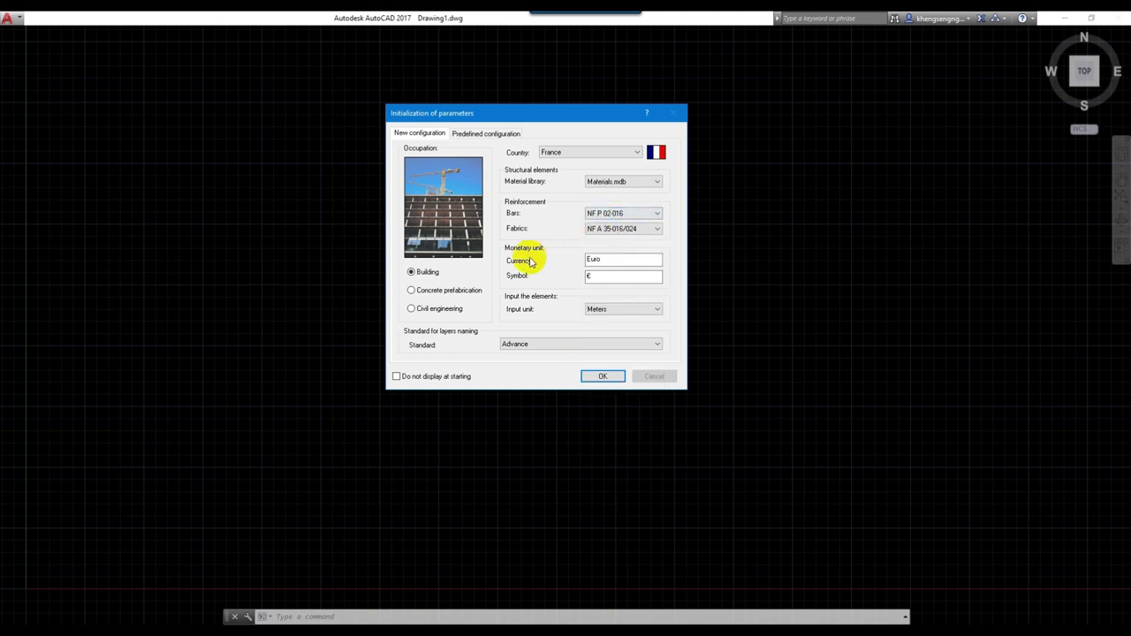
Step: Replace Euro with currency 'Doola' and symbol $, keeping Meters as the input unit
{"action": "left_click_drag", "start_coordinate": [619, 260], "coordinate": [573, 264]}
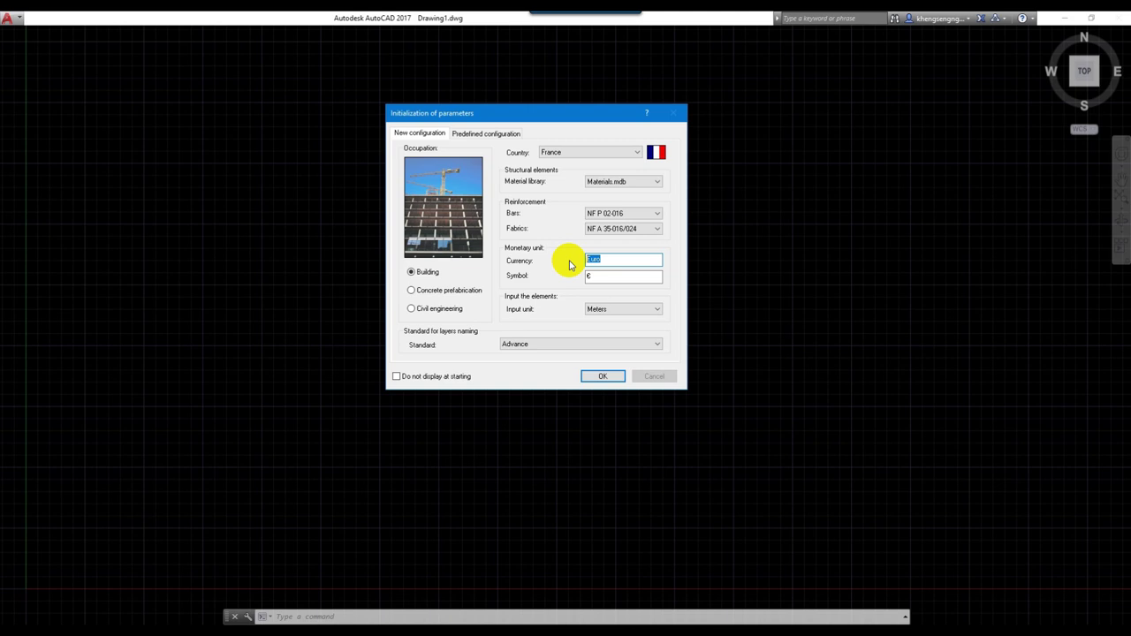
{"action": "type", "text": "Do"}
{"action": "type", "text": "ola"}
{"action": "key", "text": "Tab"}
{"action": "type", "text": "$"}
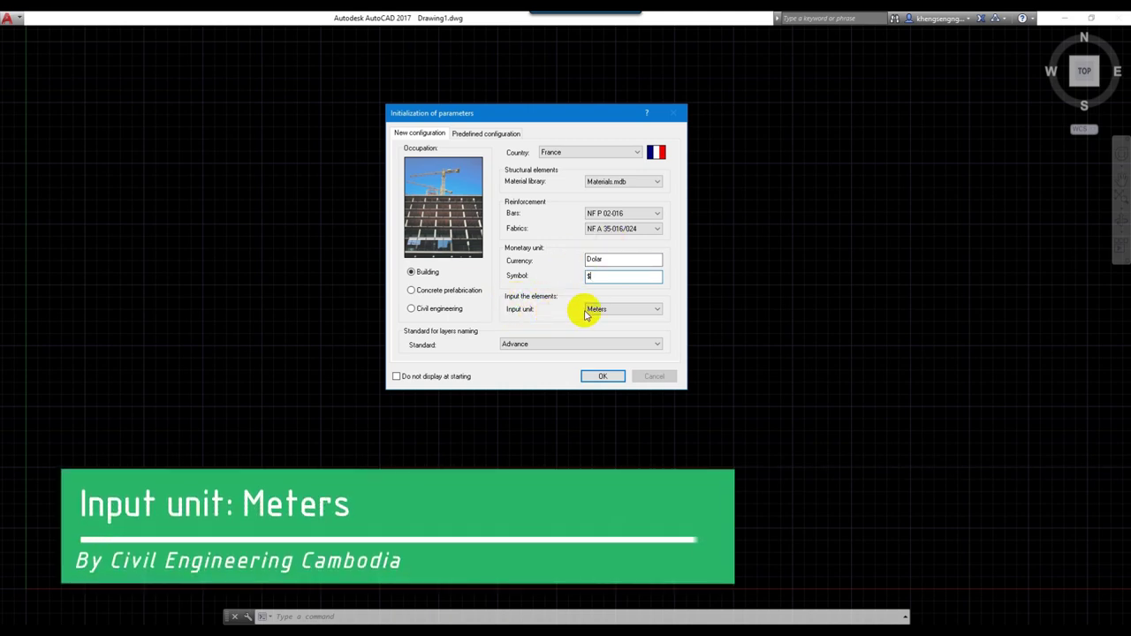
{"action": "left_click", "coordinate": [594, 309]}
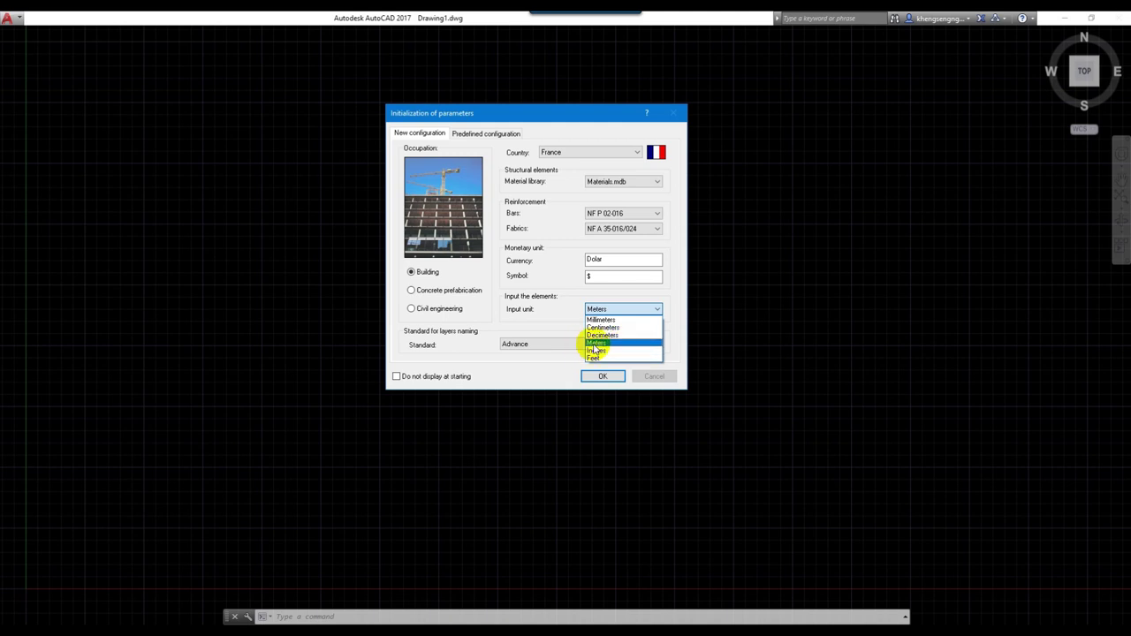
{"action": "left_click", "coordinate": [592, 343]}
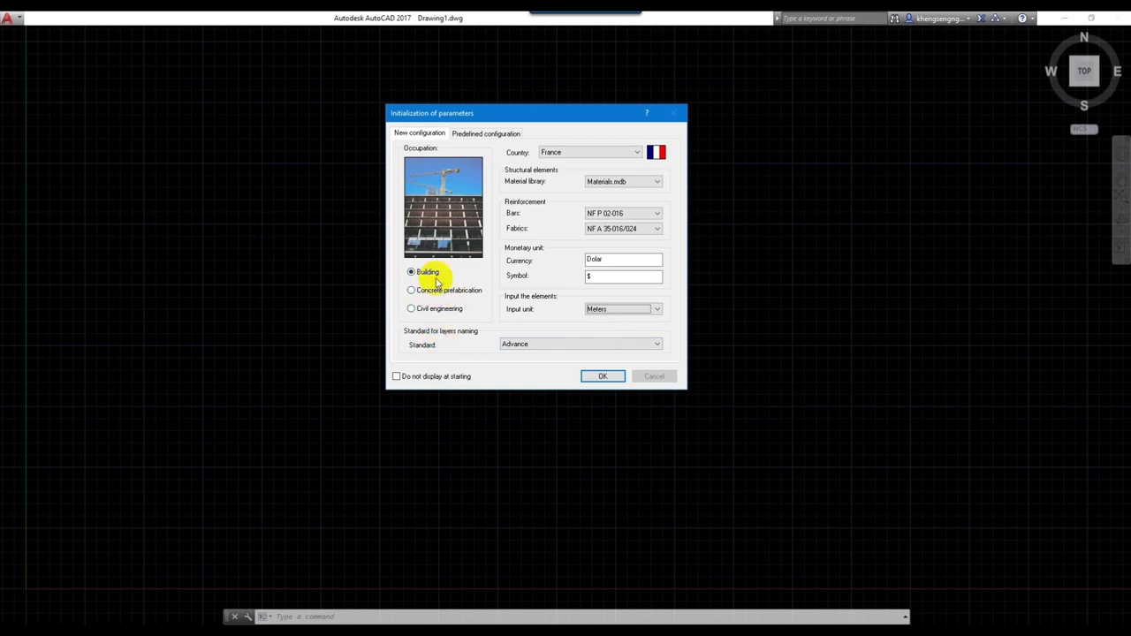
{"action": "left_click", "coordinate": [434, 274]}
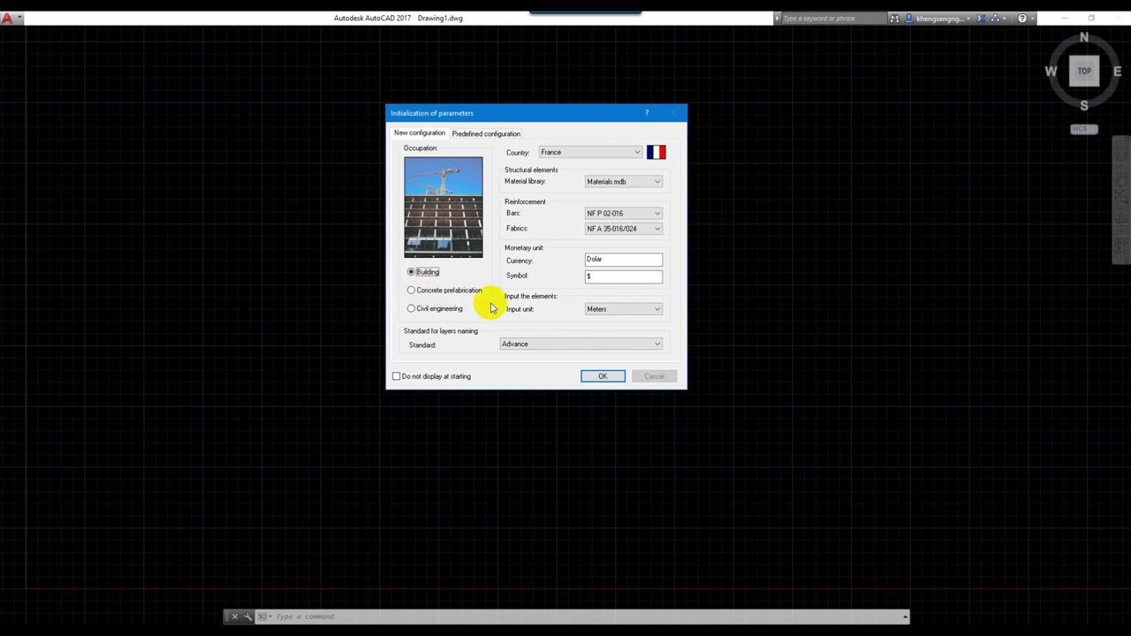
{"action": "left_click", "coordinate": [429, 291]}
{"action": "left_click", "coordinate": [428, 289]}
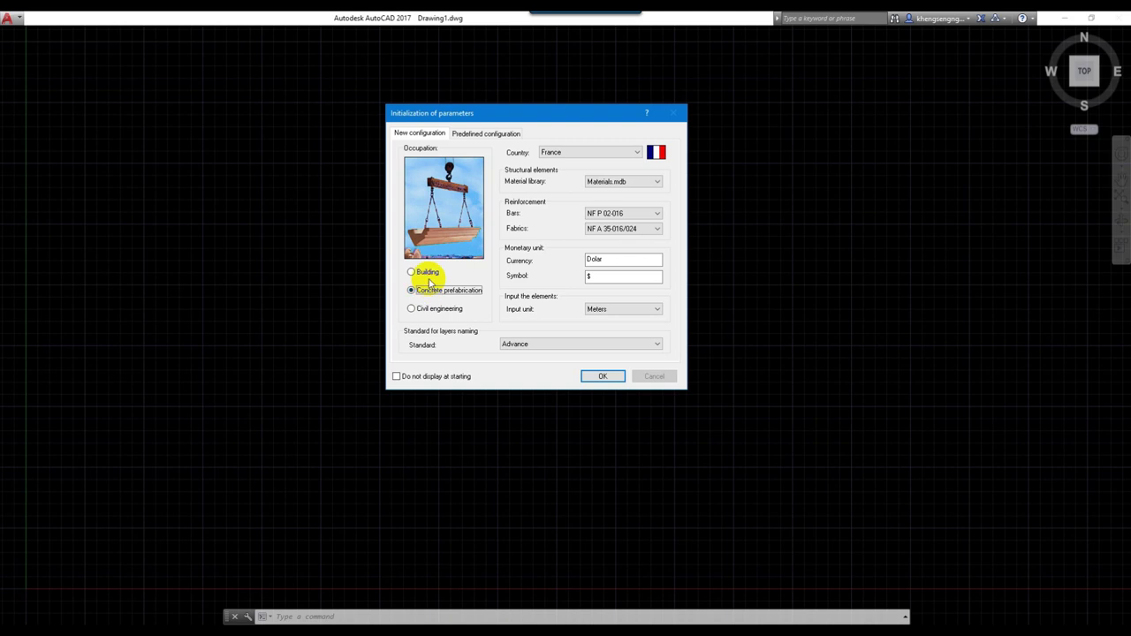
{"action": "left_click", "coordinate": [428, 273]}
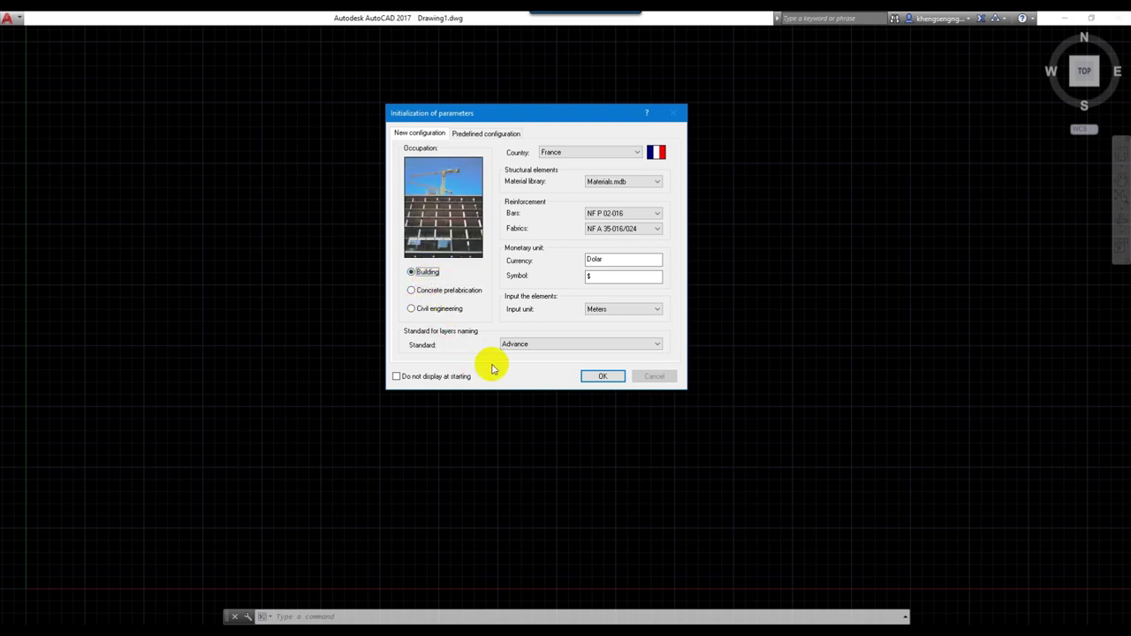
{"action": "left_click", "coordinate": [537, 345]}
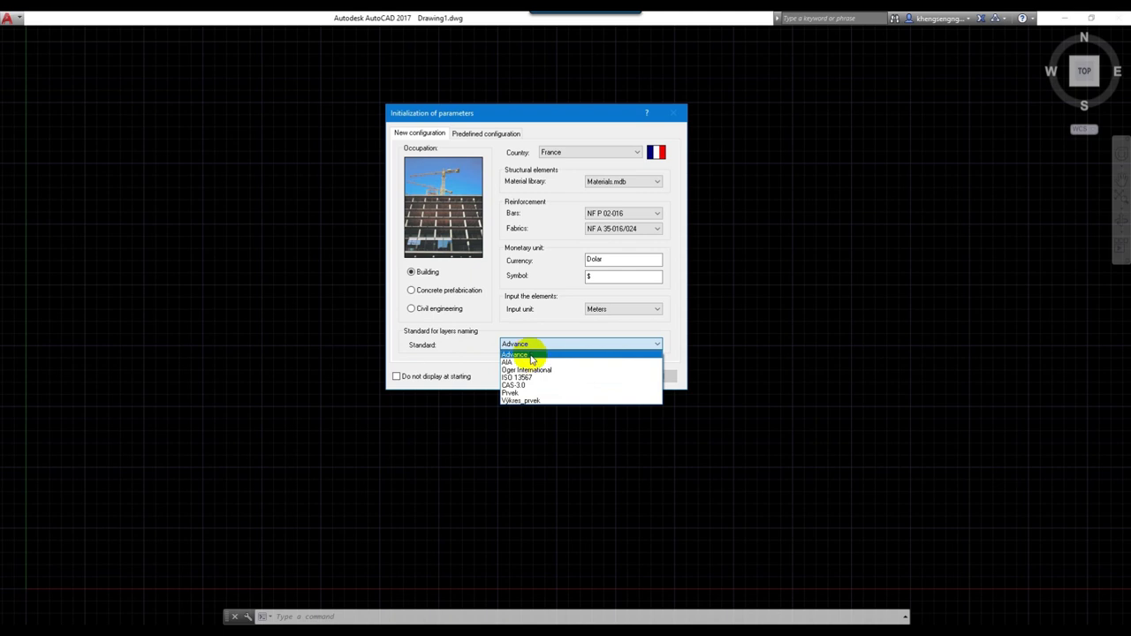
{"action": "left_click", "coordinate": [514, 343]}
{"action": "left_click", "coordinate": [516, 345]}
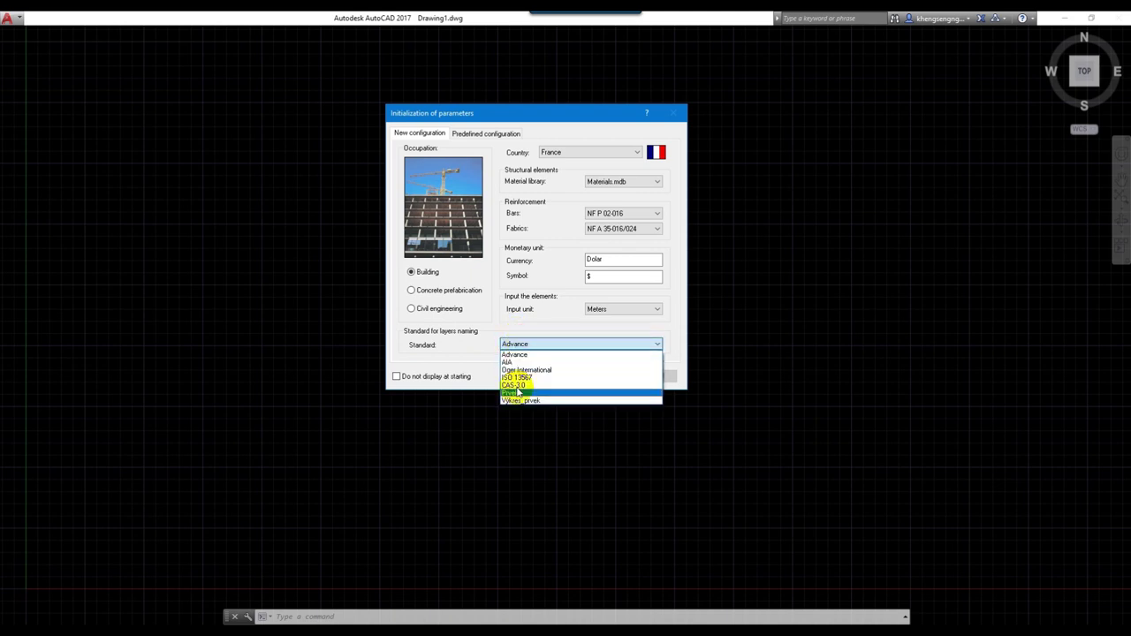
{"action": "left_click", "coordinate": [511, 343]}
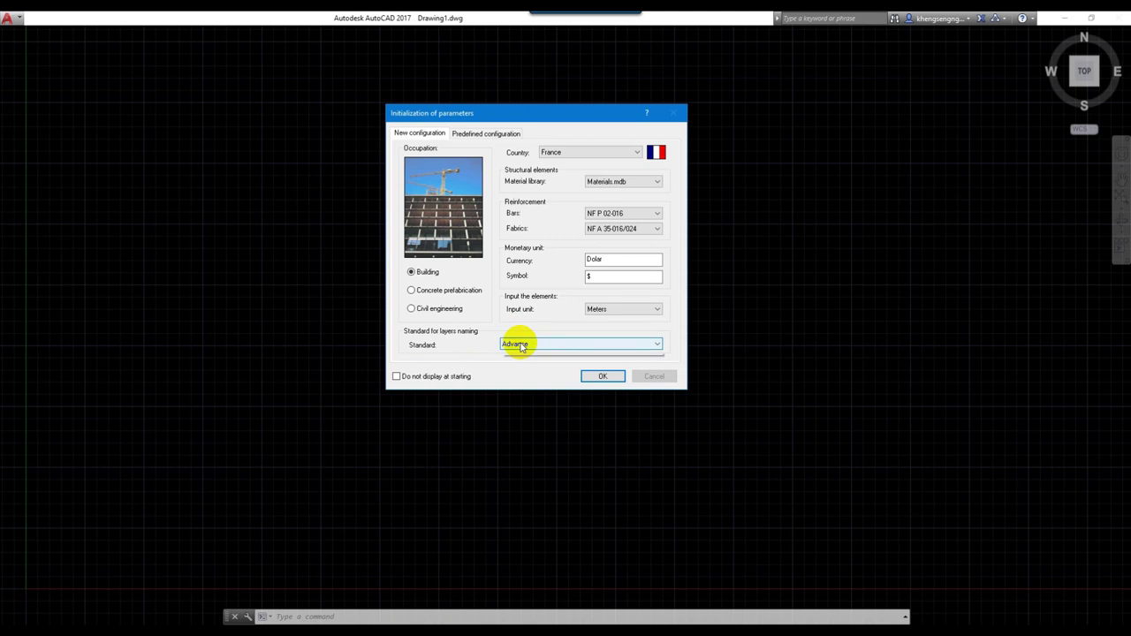
{"action": "left_click", "coordinate": [514, 343]}
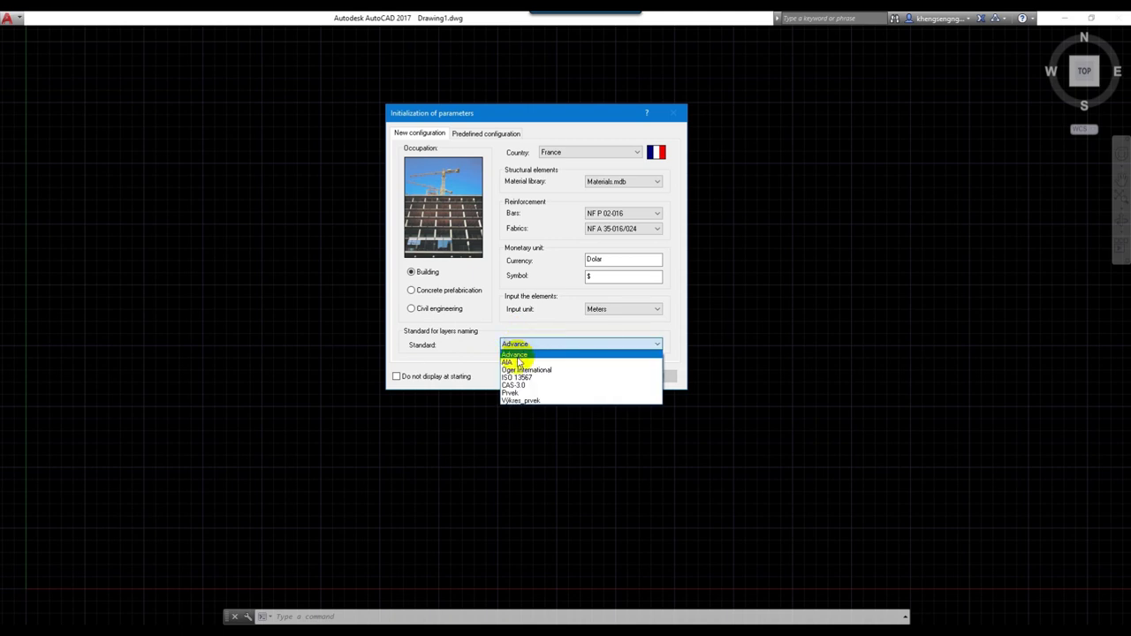
{"action": "left_click", "coordinate": [452, 354]}
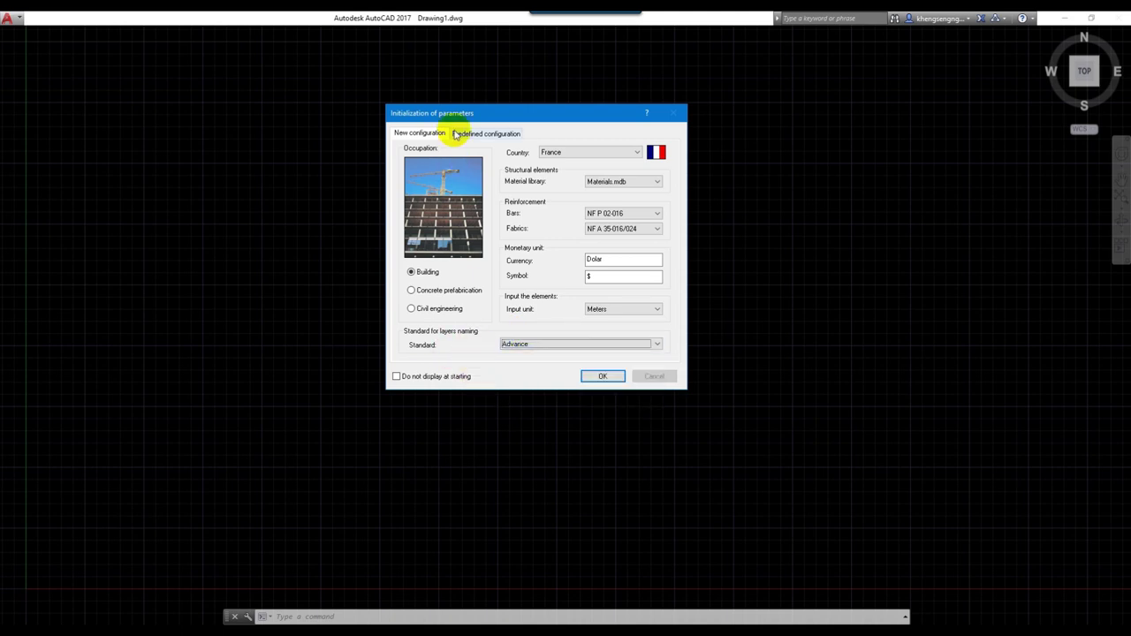
{"action": "left_click_drag", "start_coordinate": [460, 115], "coordinate": [462, 147]}
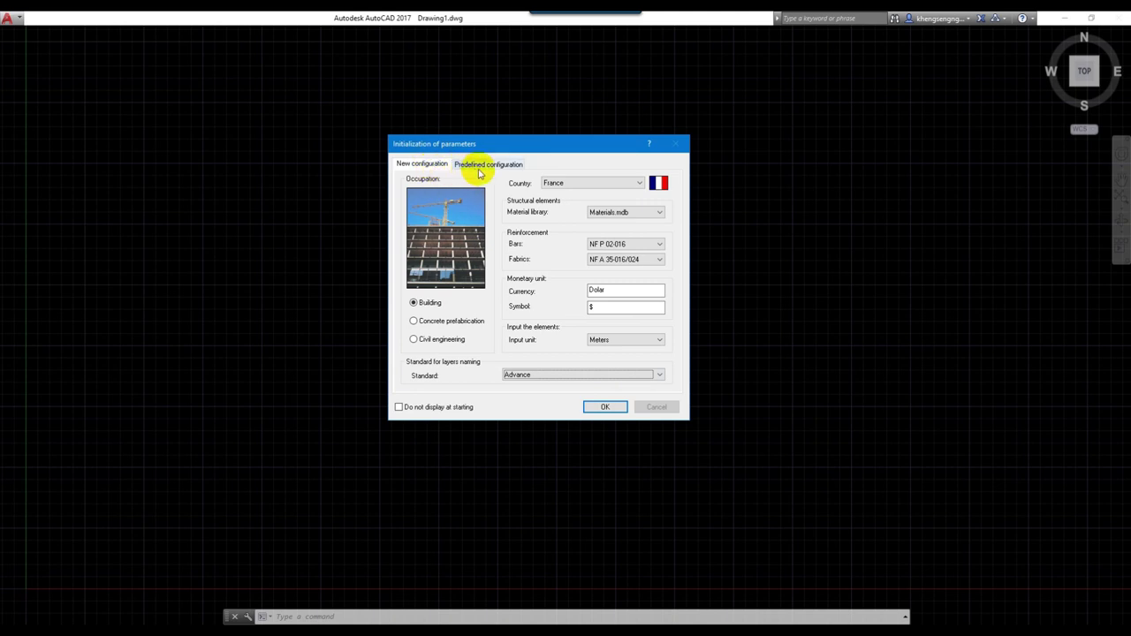
{"action": "left_click", "coordinate": [485, 168]}
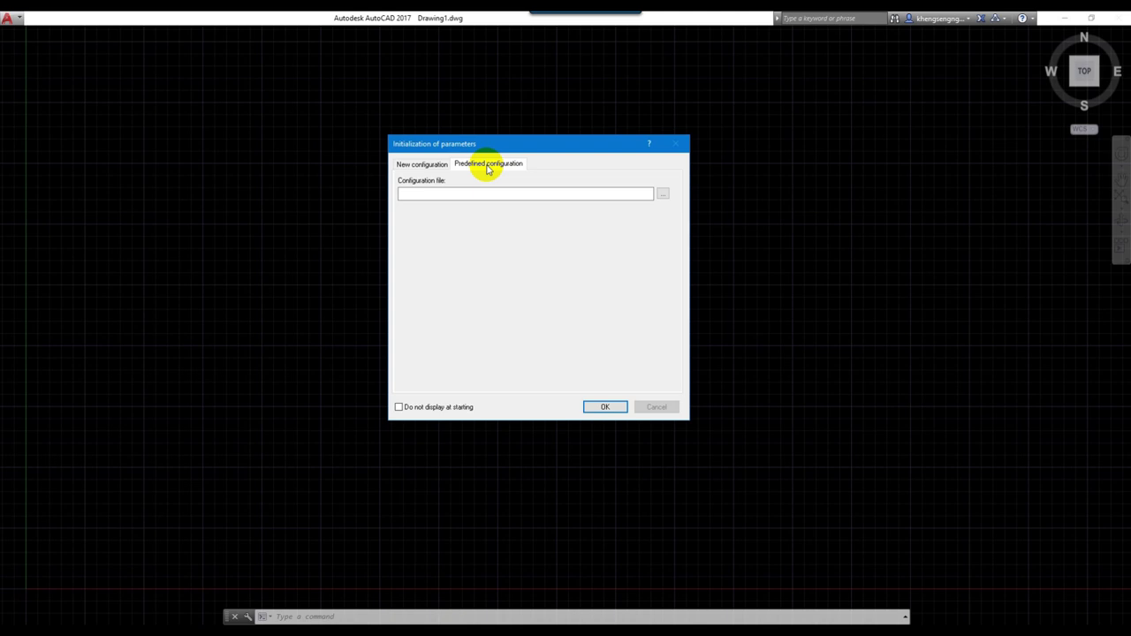
Step: Switch to the Predefined configuration tab, showing its blank configuration file field
{"action": "left_click", "coordinate": [431, 616]}
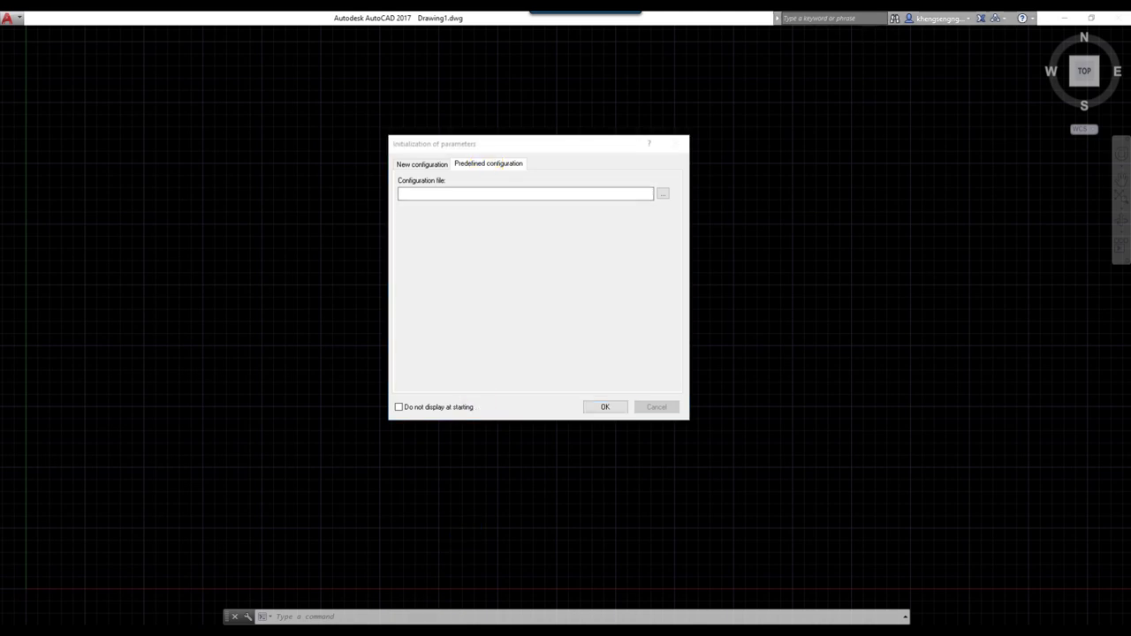
{"action": "scroll", "coordinate": [575, 265], "scroll_direction": "up", "scroll_amount": 10}
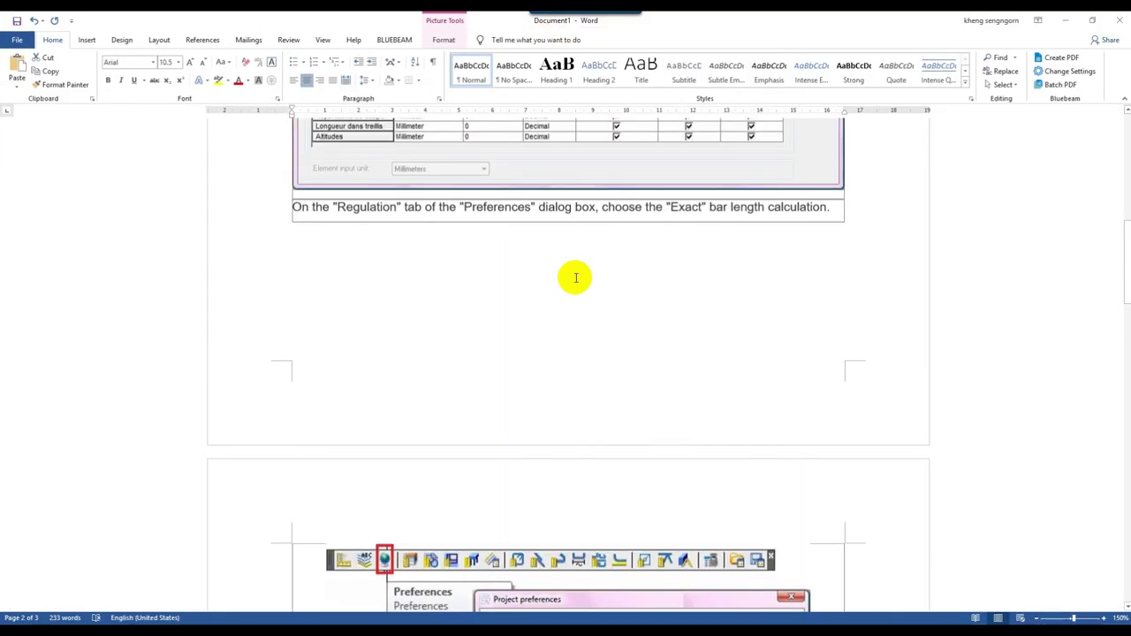
{"action": "scroll", "coordinate": [575, 277], "scroll_direction": "up", "scroll_amount": 10}
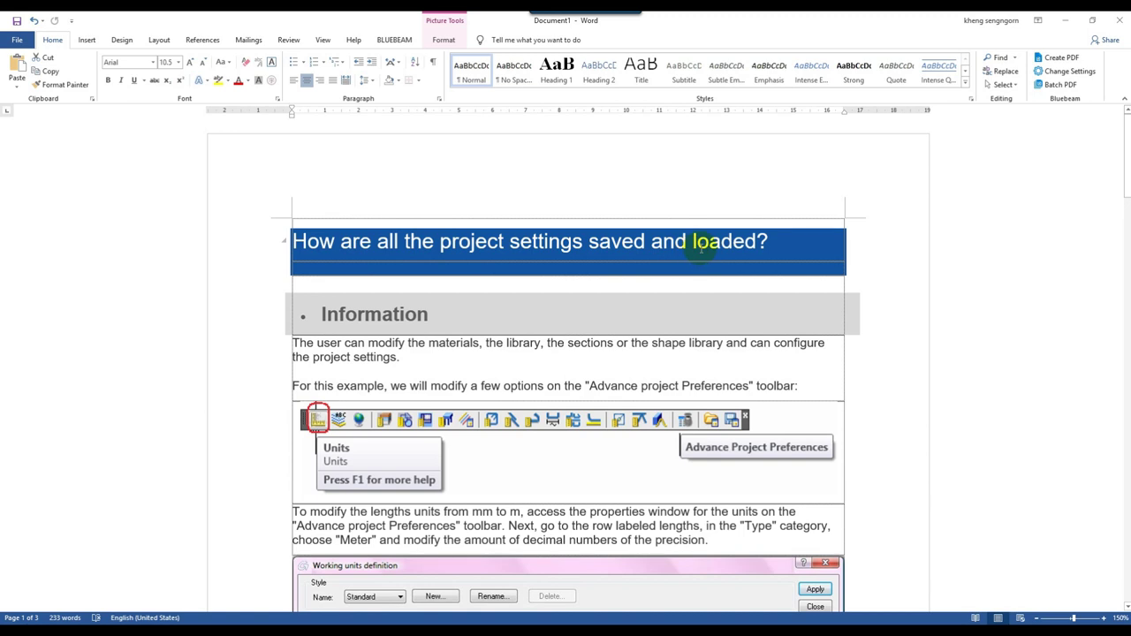
{"action": "scroll", "coordinate": [689, 283], "scroll_direction": "down", "scroll_amount": 3}
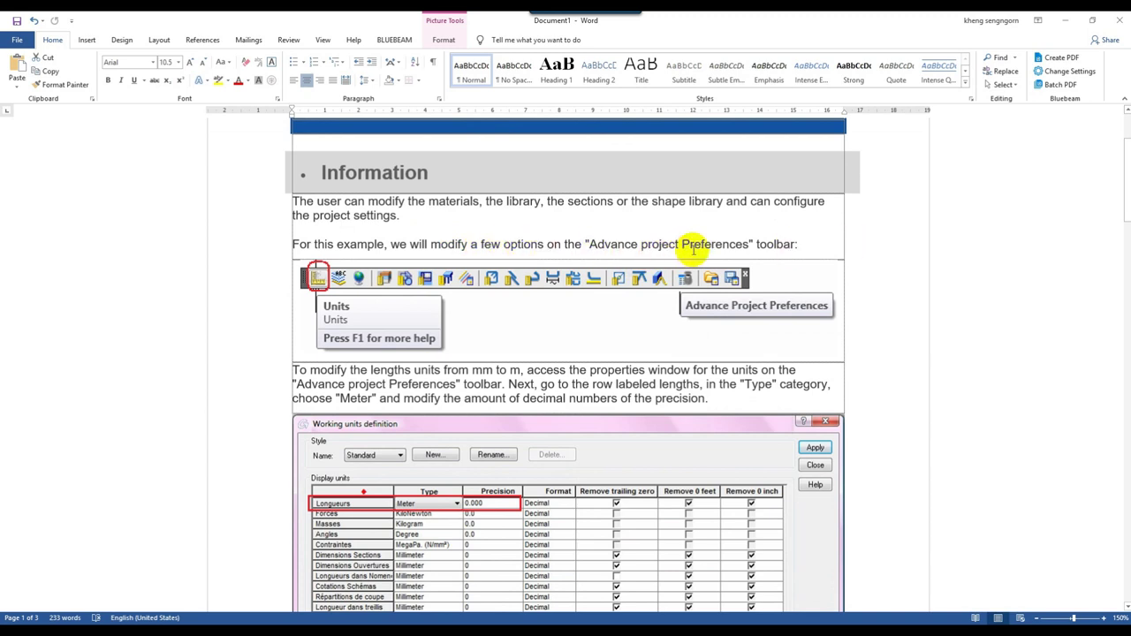
{"action": "scroll", "coordinate": [297, 297], "scroll_direction": "down", "scroll_amount": 3}
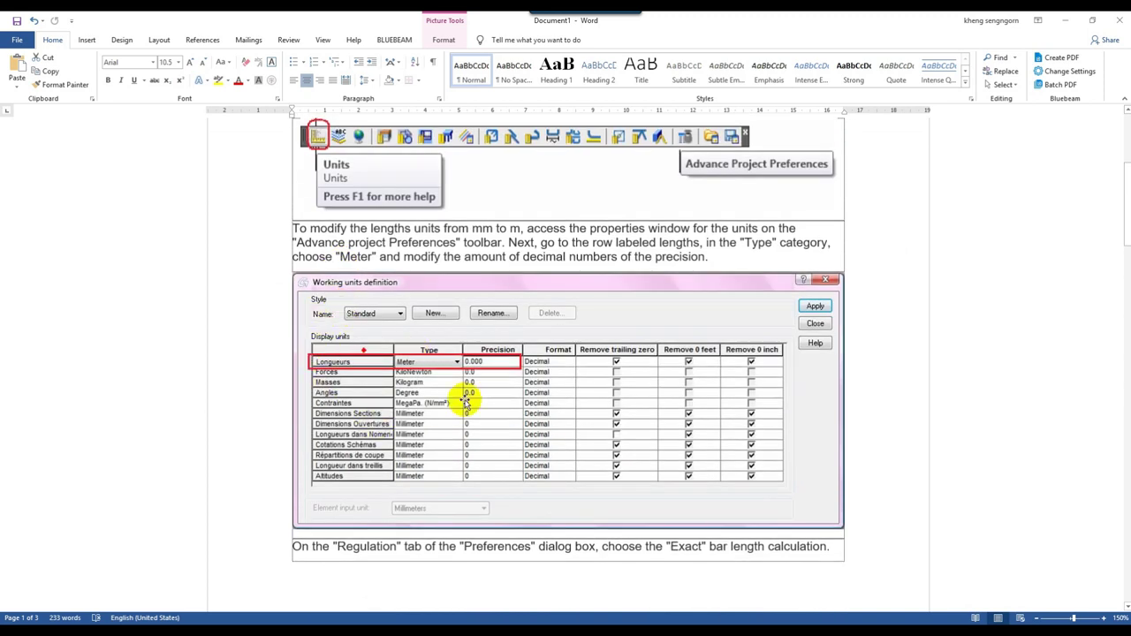
{"action": "scroll", "coordinate": [414, 360], "scroll_direction": "down", "scroll_amount": 7}
Step: Scroll the Word tutorial to the acprj loading section, then browse for a configuration file
{"action": "scroll", "coordinate": [416, 361], "scroll_direction": "down", "scroll_amount": 2}
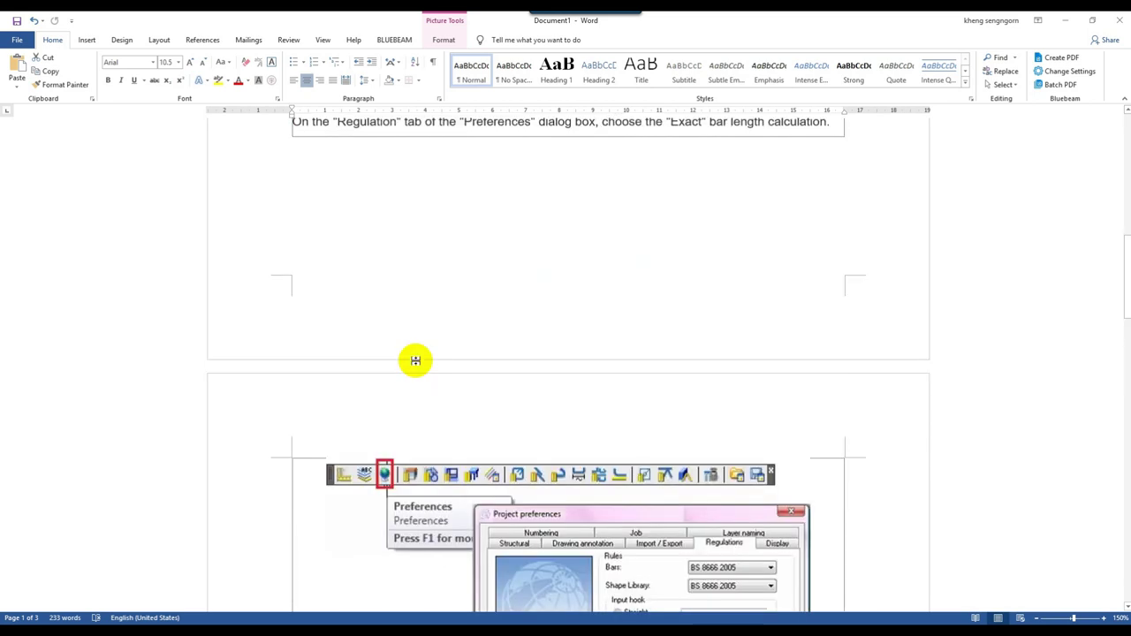
{"action": "scroll", "coordinate": [464, 500], "scroll_direction": "down", "scroll_amount": 6}
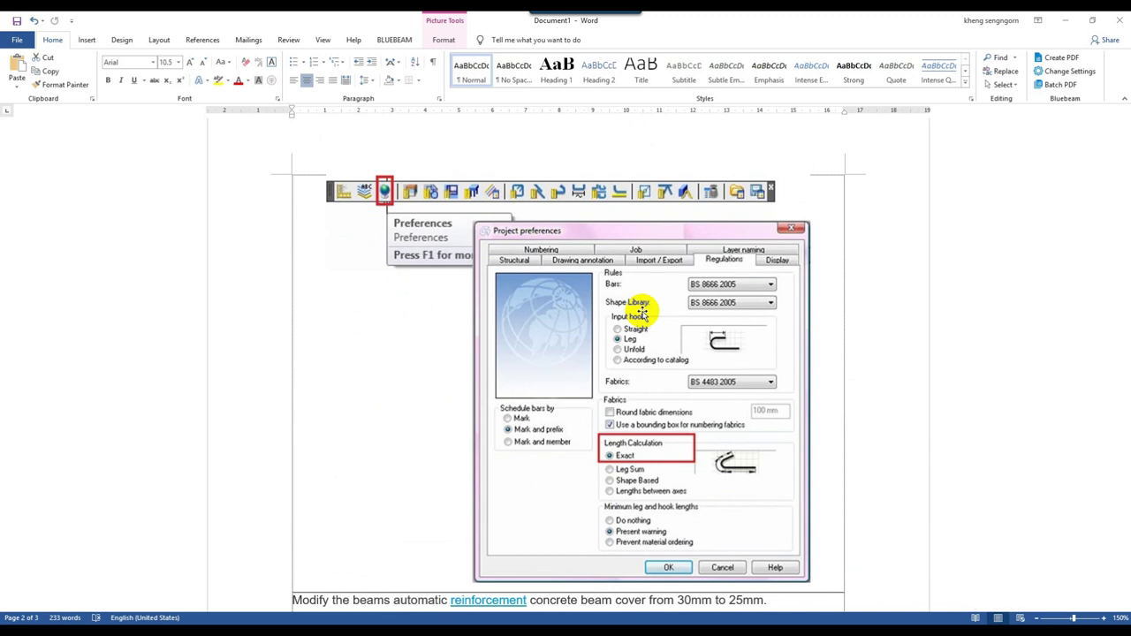
{"action": "scroll", "coordinate": [642, 312], "scroll_direction": "down", "scroll_amount": 1}
{"action": "scroll", "coordinate": [639, 450], "scroll_direction": "down", "scroll_amount": 2}
{"action": "scroll", "coordinate": [598, 460], "scroll_direction": "down", "scroll_amount": 2}
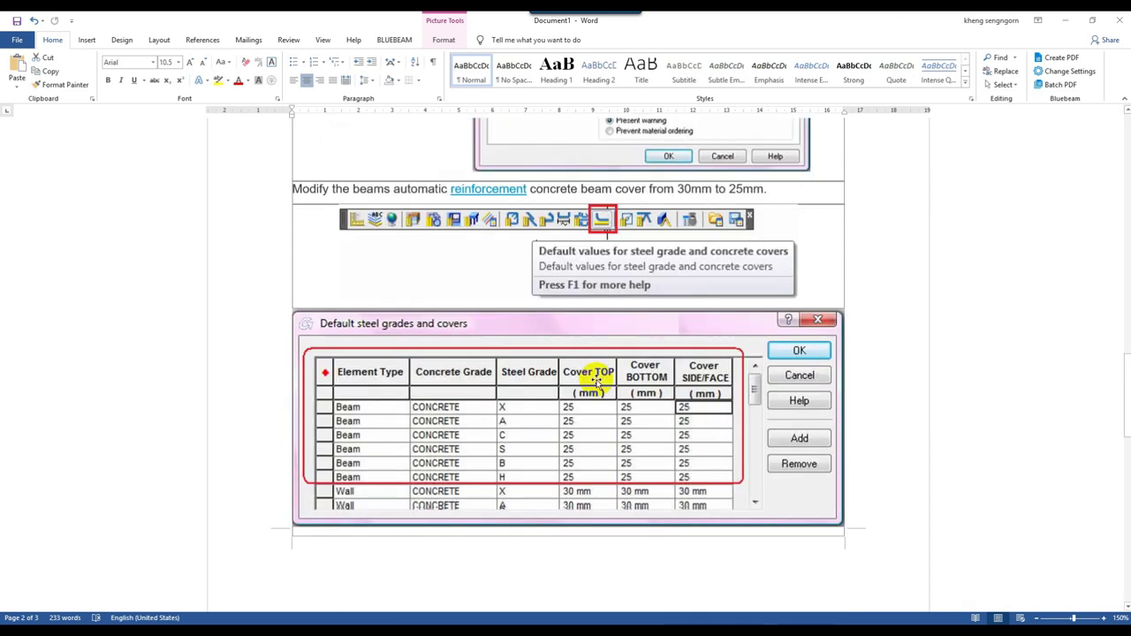
{"action": "scroll", "coordinate": [585, 326], "scroll_direction": "down", "scroll_amount": 3}
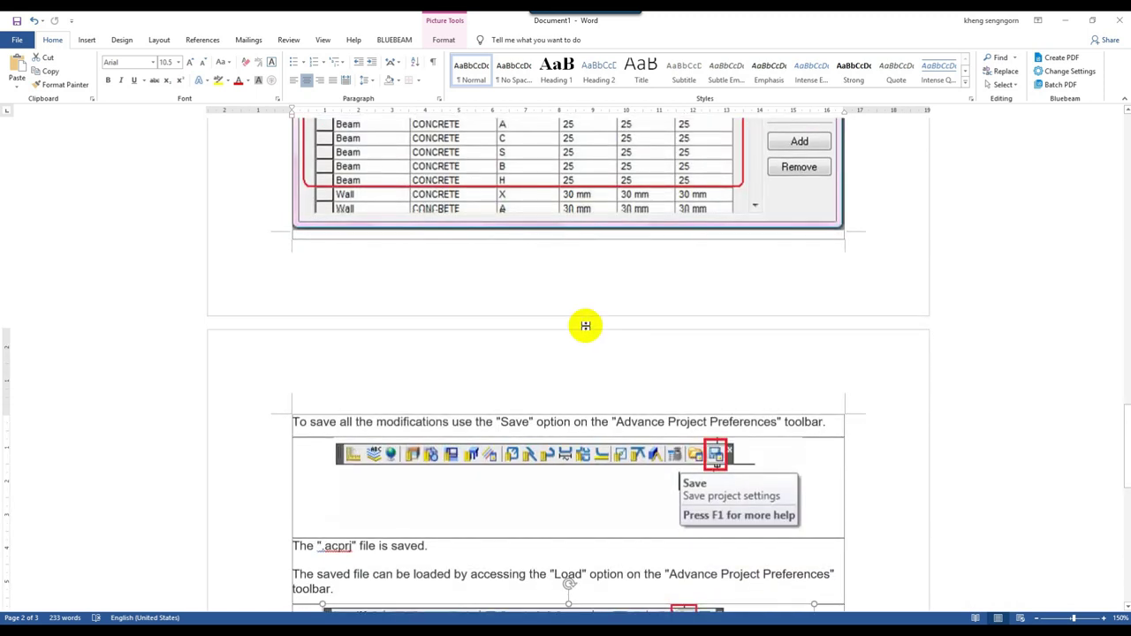
{"action": "scroll", "coordinate": [586, 325], "scroll_direction": "down", "scroll_amount": 2}
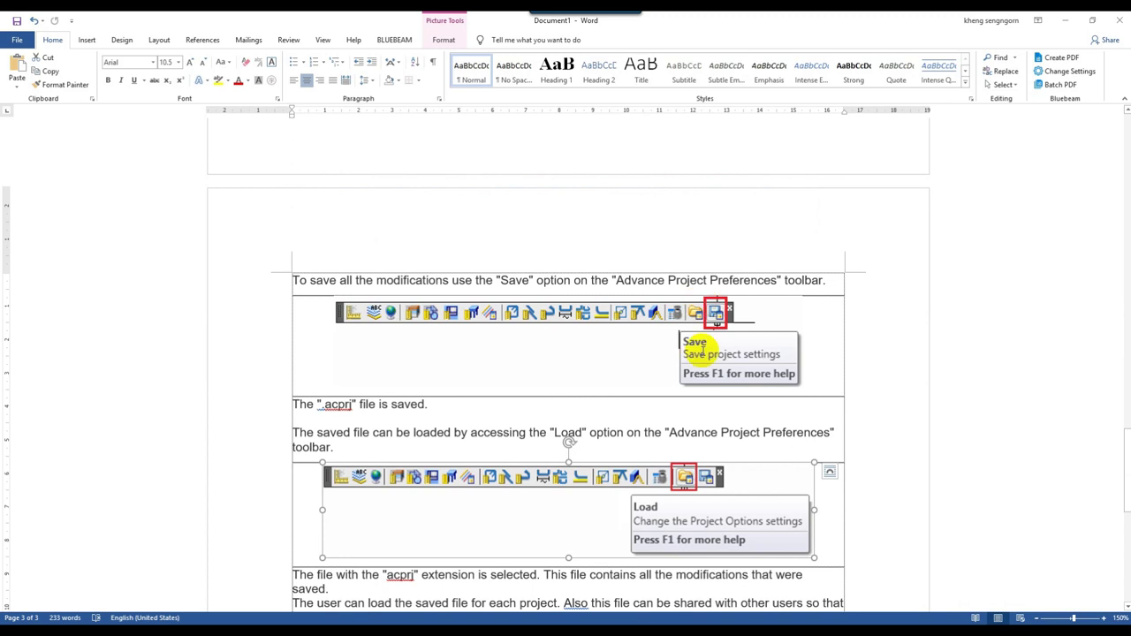
{"action": "scroll", "coordinate": [665, 502], "scroll_direction": "down", "scroll_amount": 3}
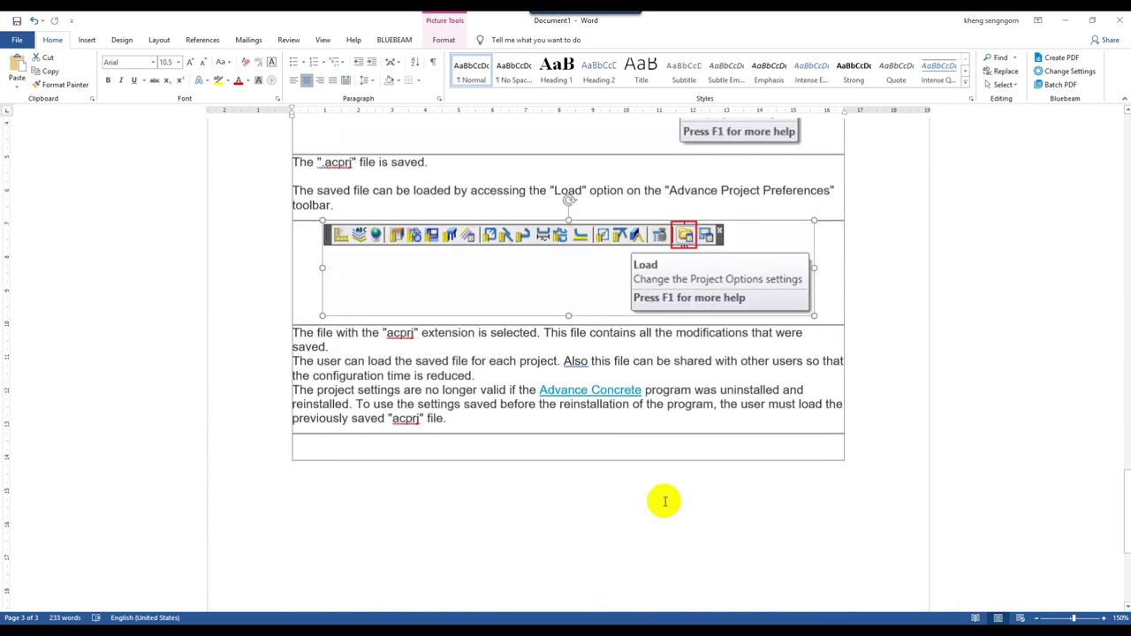
{"action": "scroll", "coordinate": [665, 502], "scroll_direction": "down", "scroll_amount": 1}
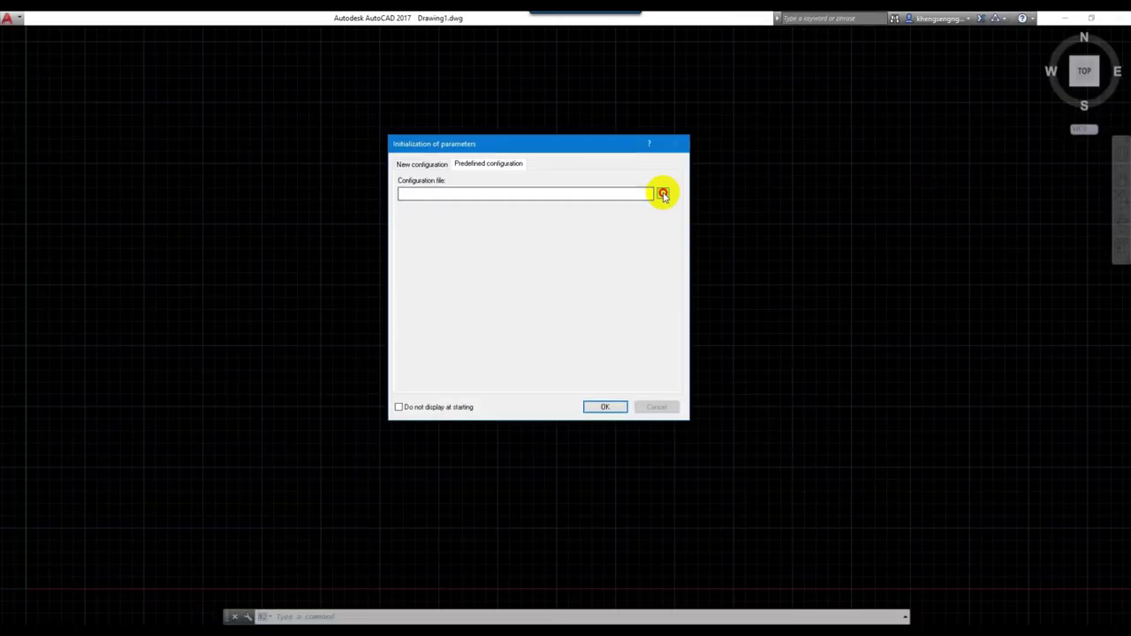
{"action": "left_click", "coordinate": [662, 193]}
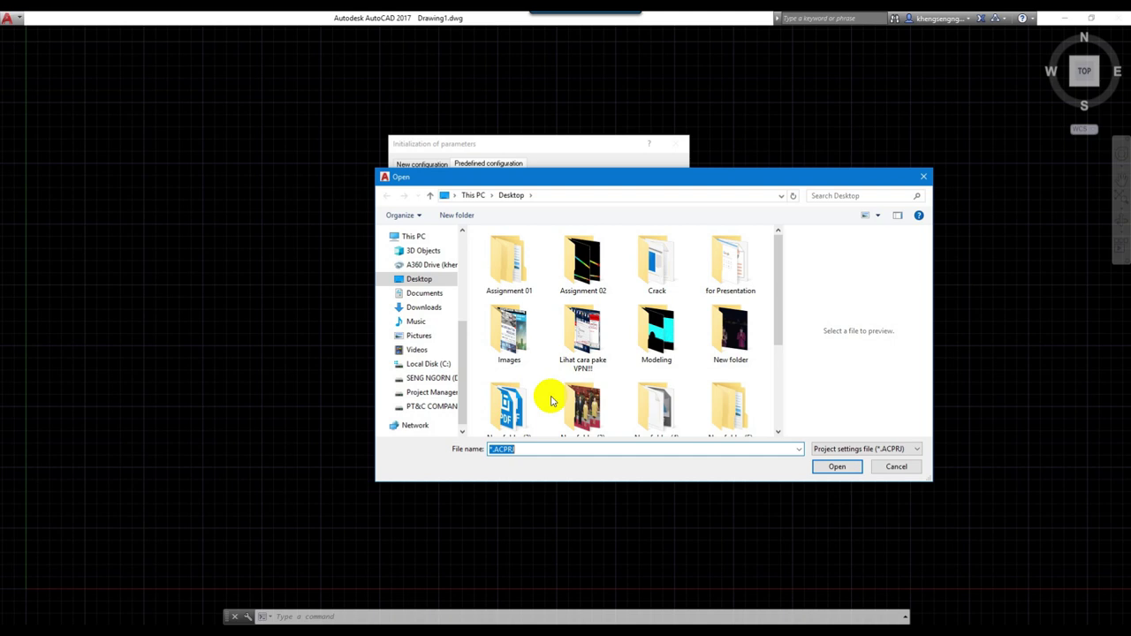
Step: Cancel the configuration file browse, switch to New configuration, and accept it
{"action": "left_click", "coordinate": [897, 466]}
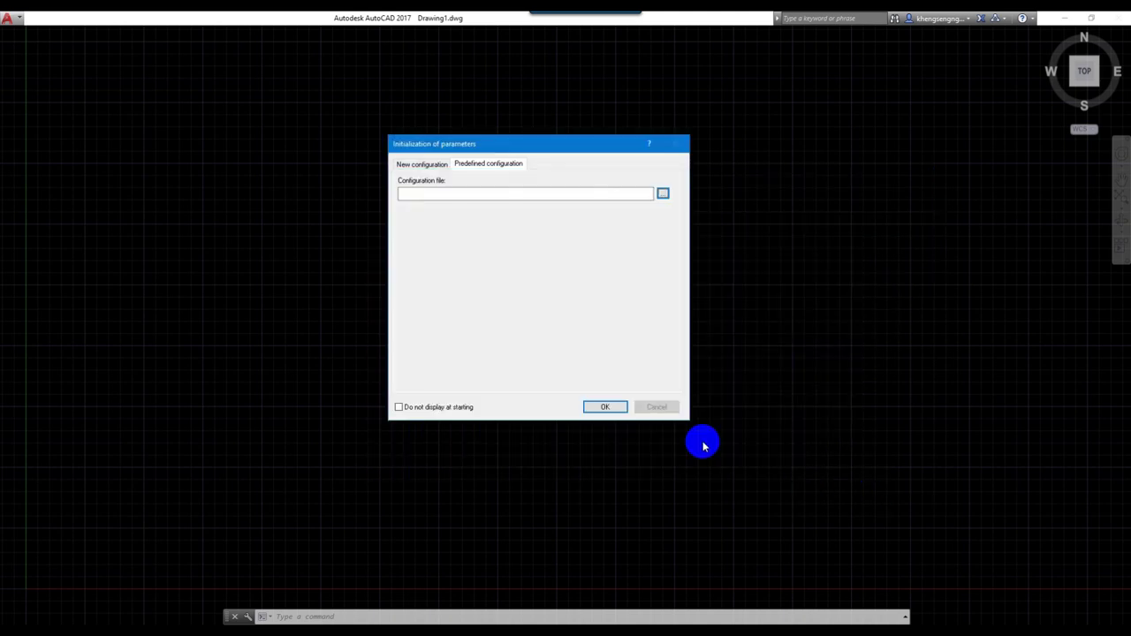
{"action": "left_click", "coordinate": [414, 165]}
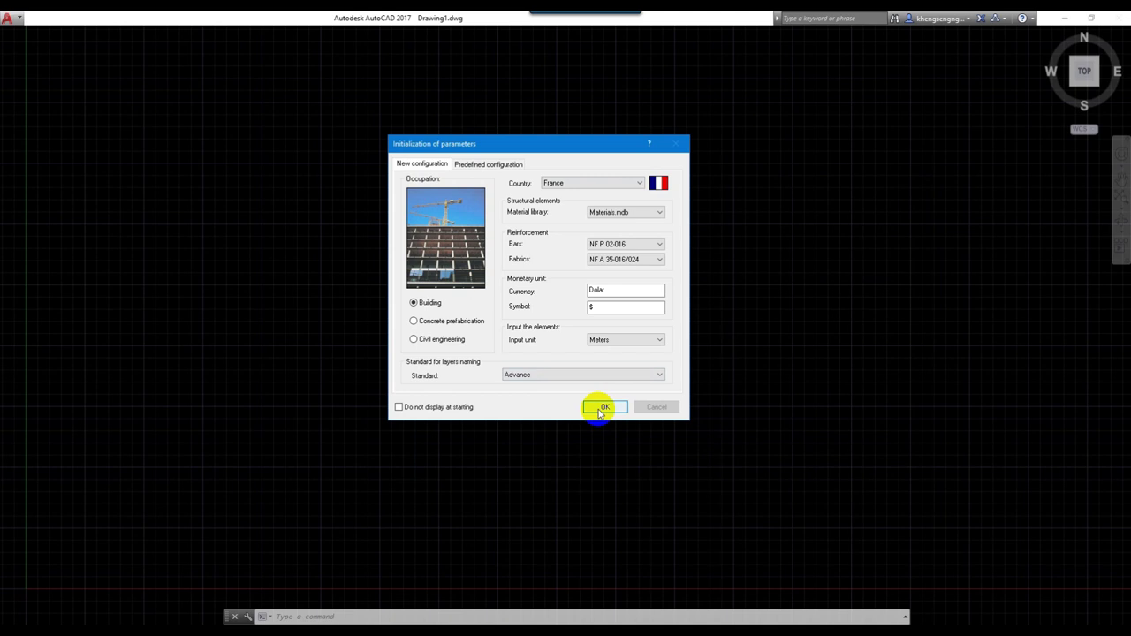
{"action": "left_click", "coordinate": [599, 410]}
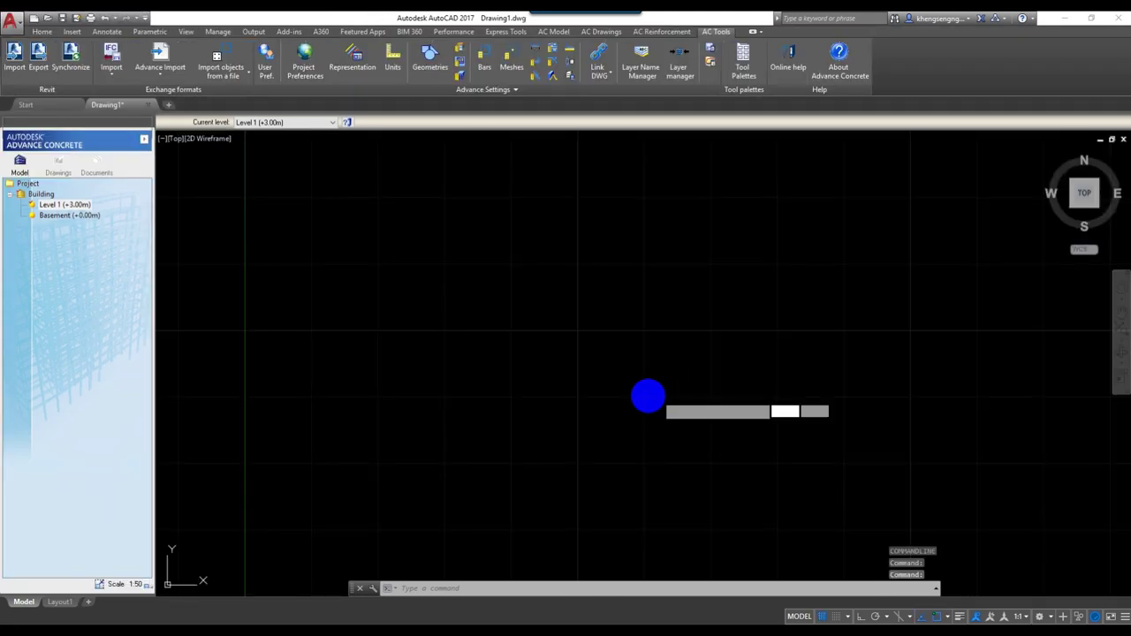
Step: Draw a horizontal line 1 unit long with Ortho on
{"action": "left_click", "coordinate": [648, 396]}
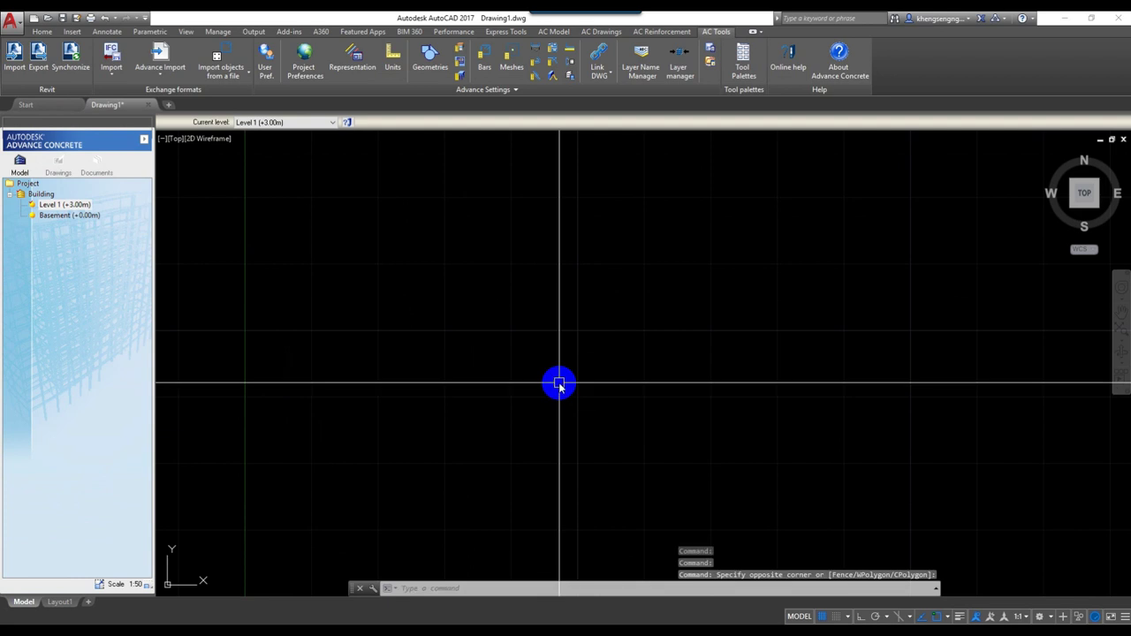
{"action": "type", "text": "L"}
{"action": "key", "text": "Escape"}
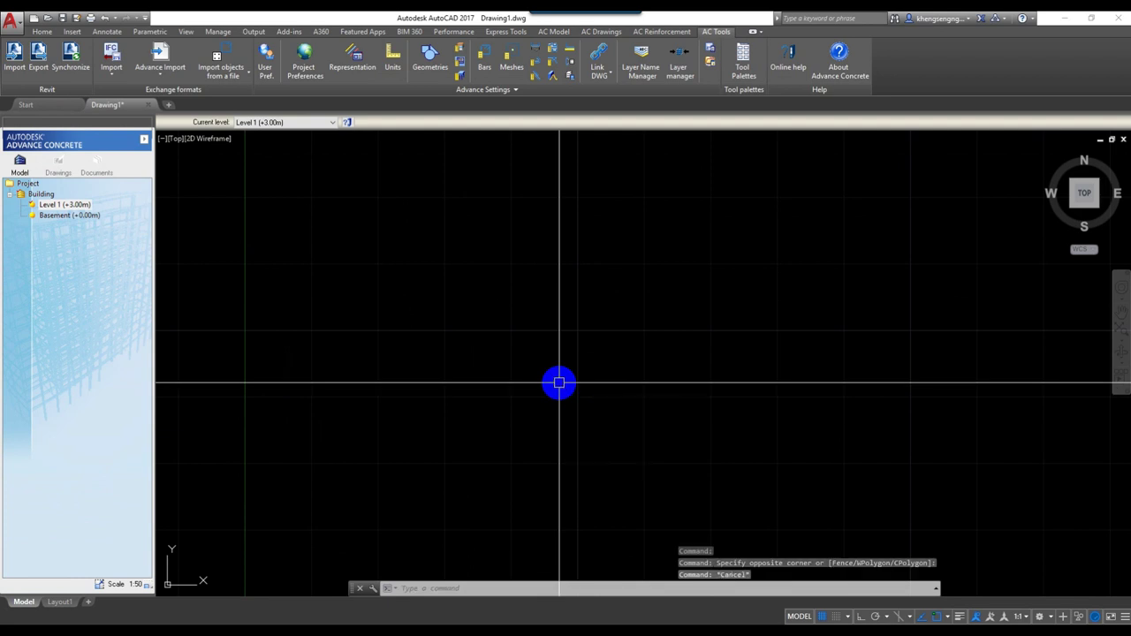
{"action": "type", "text": "l"}
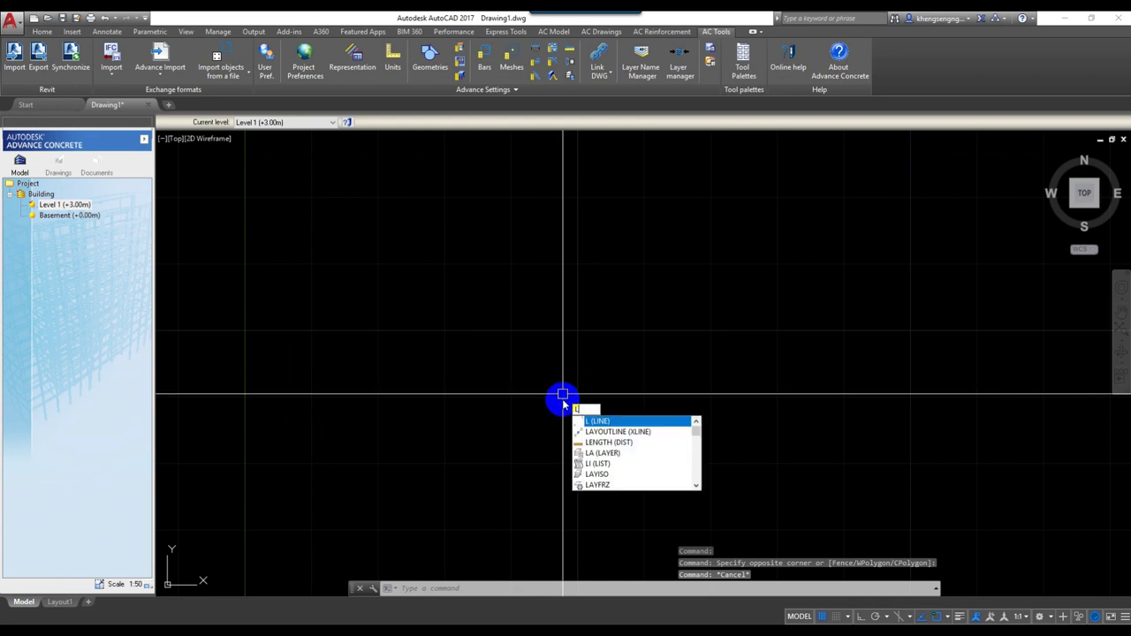
{"action": "key", "text": "Return"}
{"action": "left_click", "coordinate": [541, 410]}
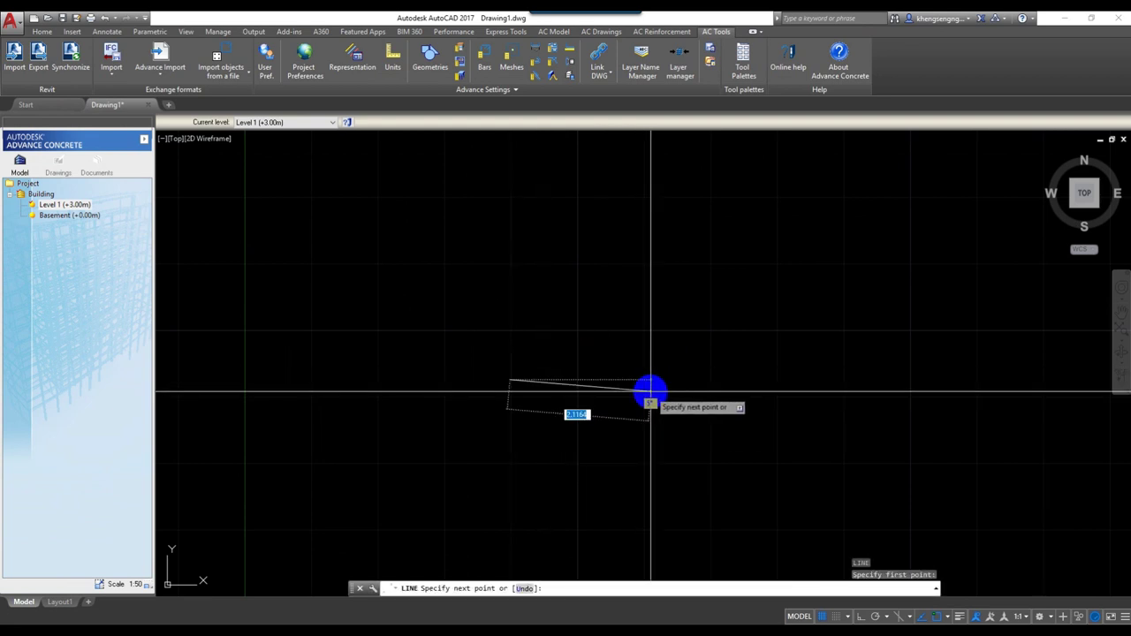
{"action": "key", "text": "F8"}
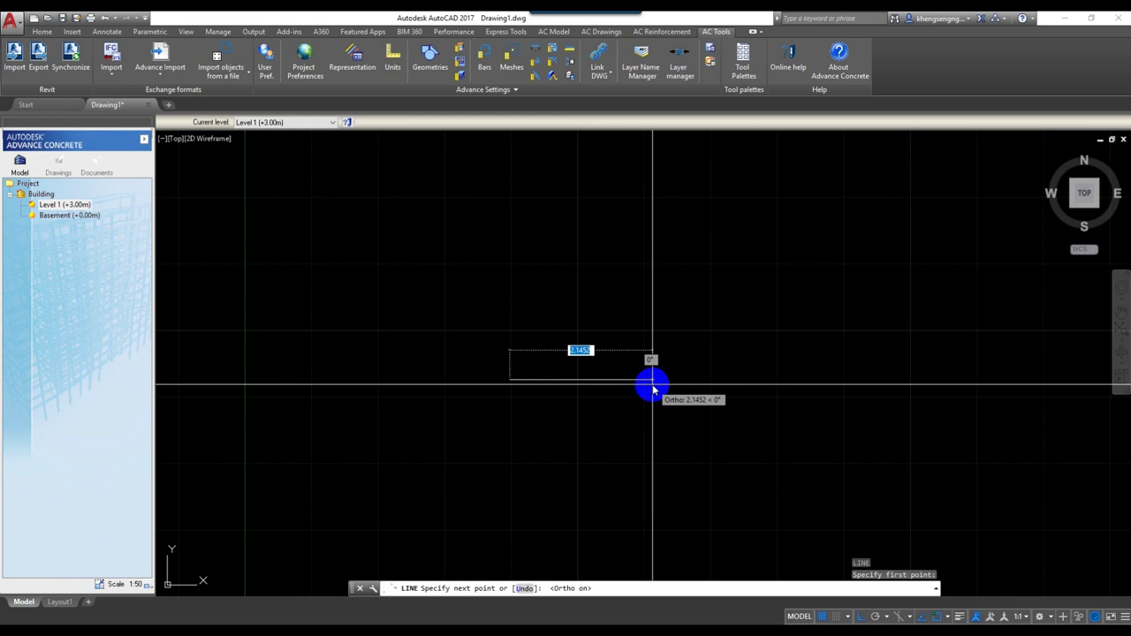
{"action": "type", "text": "1"}
{"action": "key", "text": "Return"}
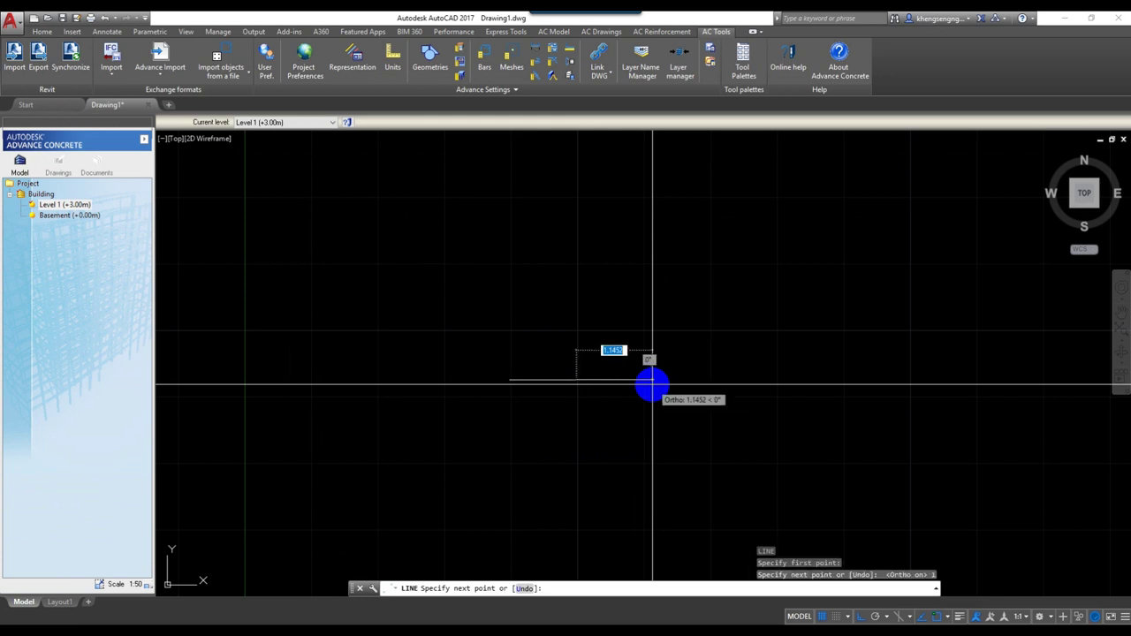
{"action": "key", "text": "Return"}
Step: Start a linear dimension and pick the line's left endpoint
{"action": "scroll", "coordinate": [508, 389], "scroll_direction": "up", "scroll_amount": 5}
{"action": "type", "text": "dli"}
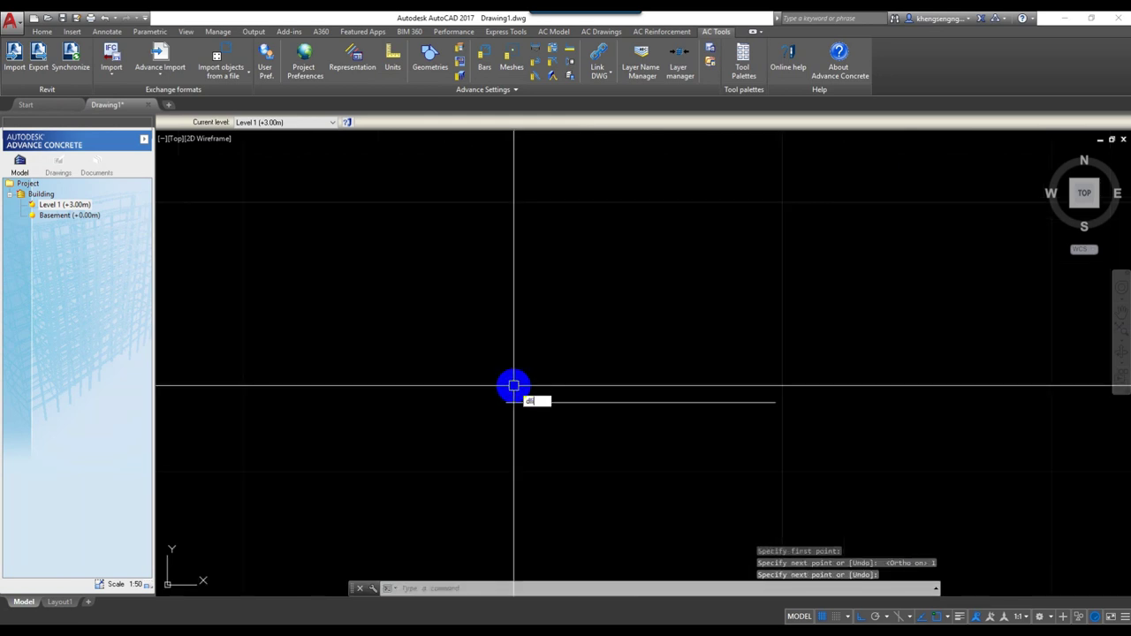
{"action": "key", "text": "Return"}
{"action": "left_click", "coordinate": [507, 402]}
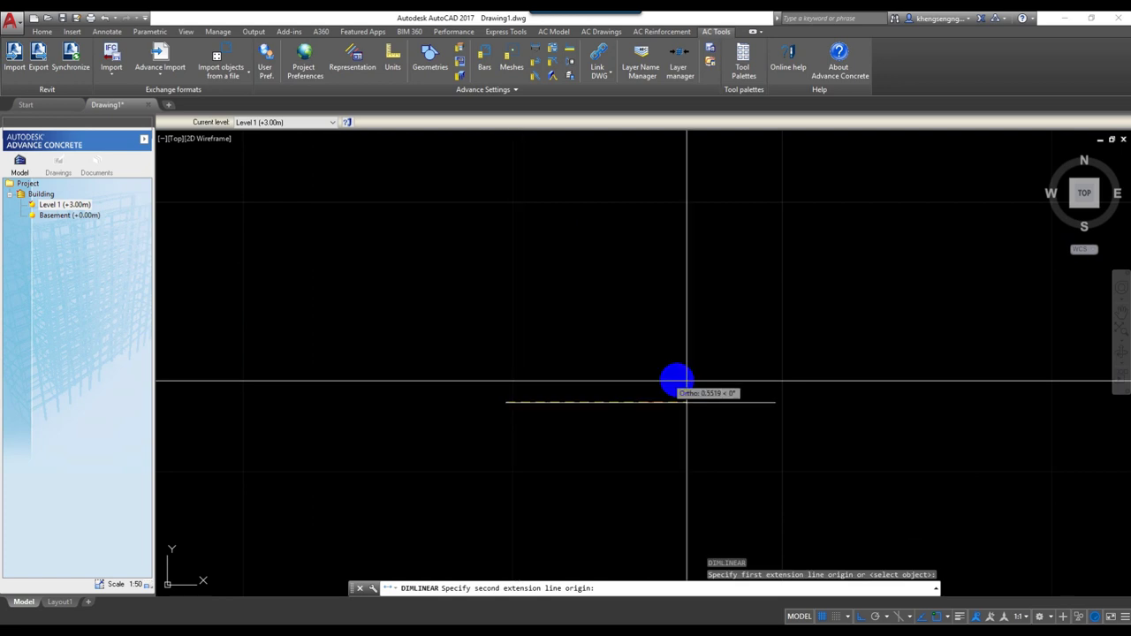
{"action": "left_click", "coordinate": [775, 403]}
{"action": "left_click", "coordinate": [768, 339]}
{"action": "middle_click_drag", "start_coordinate": [732, 368], "coordinate": [725, 391]}
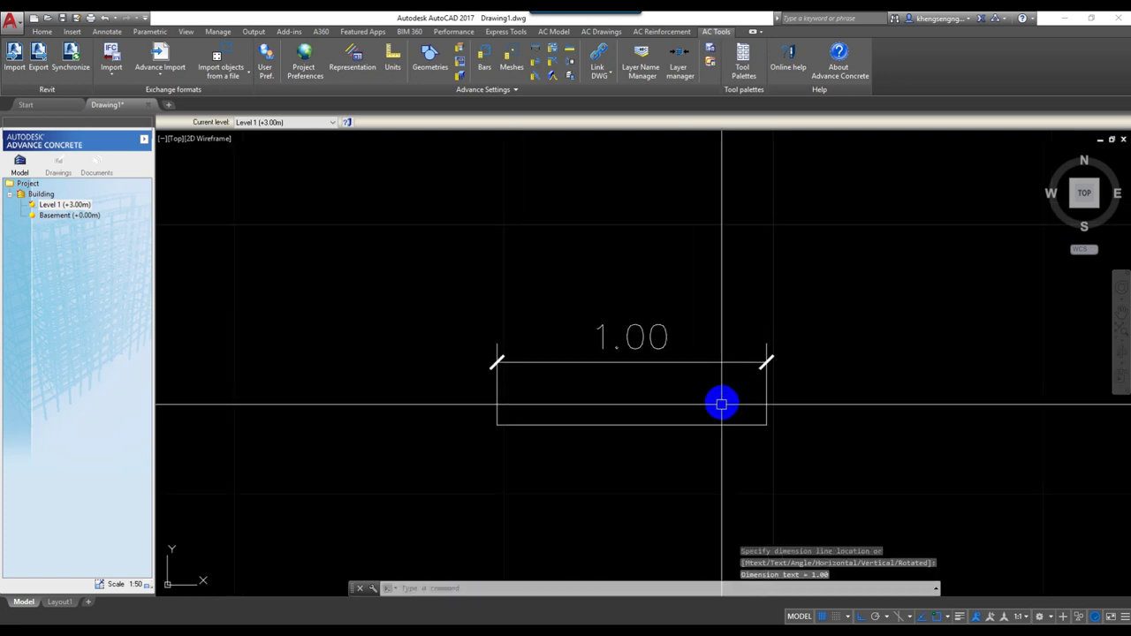
{"action": "left_click", "coordinate": [682, 416]}
{"action": "left_click", "coordinate": [634, 277]}
{"action": "scroll", "coordinate": [566, 343], "scroll_direction": "down", "scroll_amount": 4}
{"action": "key", "text": "Escape"}
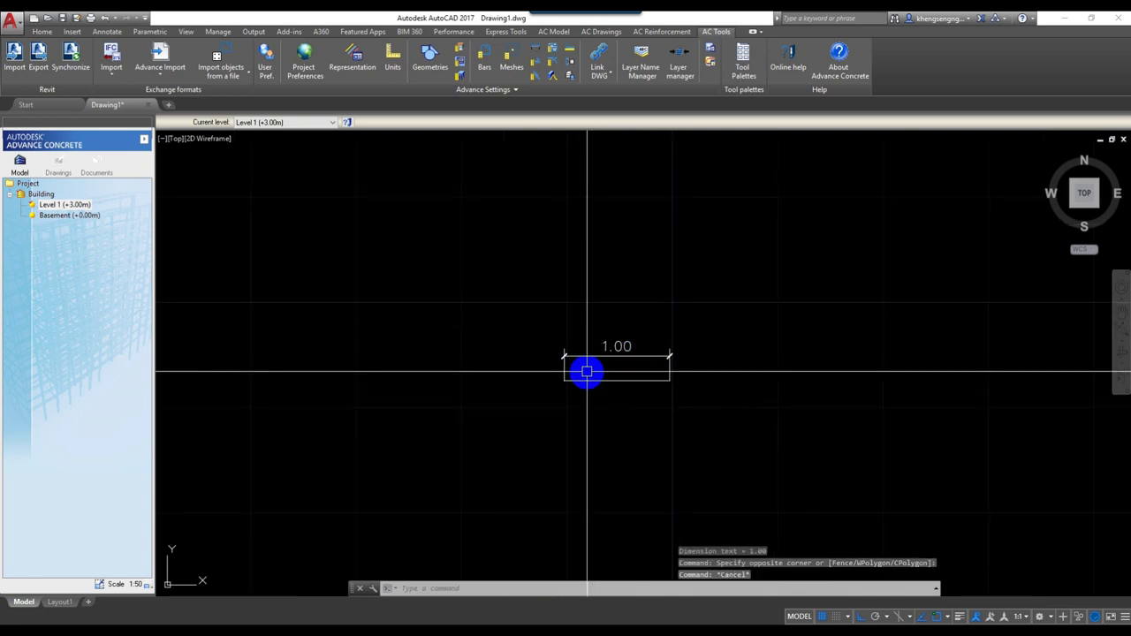
{"action": "scroll", "coordinate": [588, 371], "scroll_direction": "up", "scroll_amount": 2}
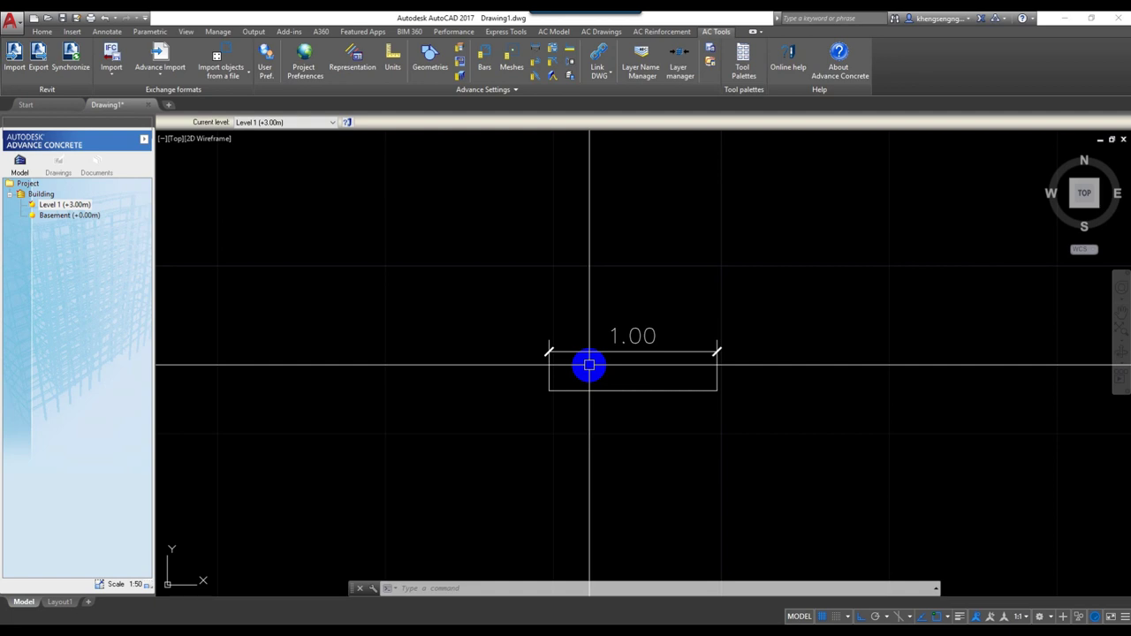
{"action": "middle_click_drag", "start_coordinate": [550, 515], "coordinate": [546, 454]}
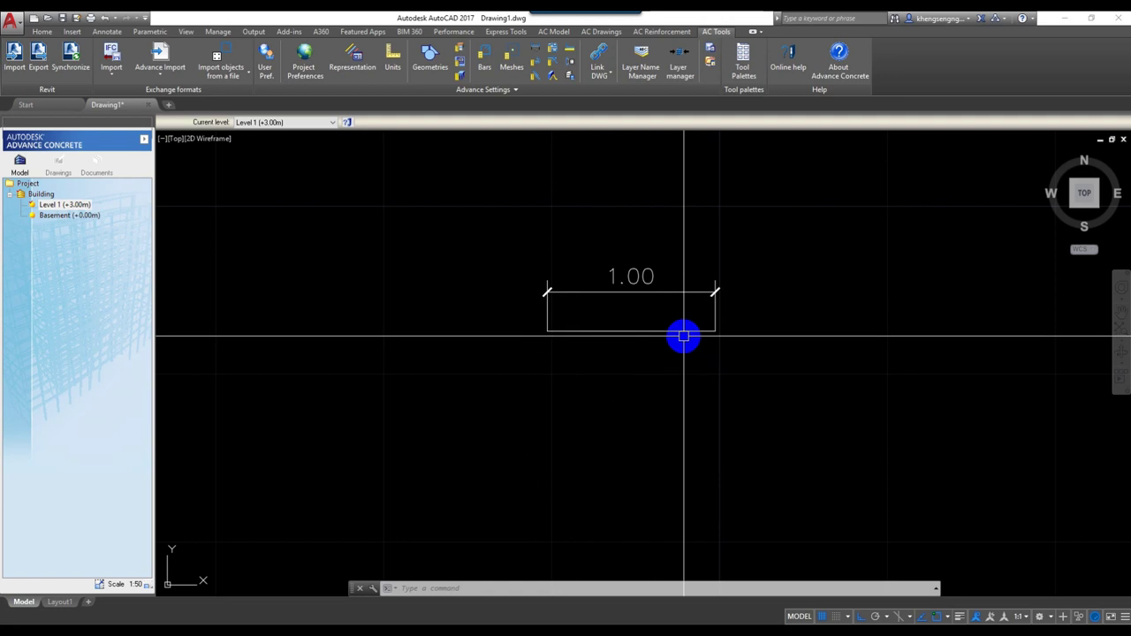
{"action": "middle_click_drag", "start_coordinate": [682, 363], "coordinate": [690, 419]}
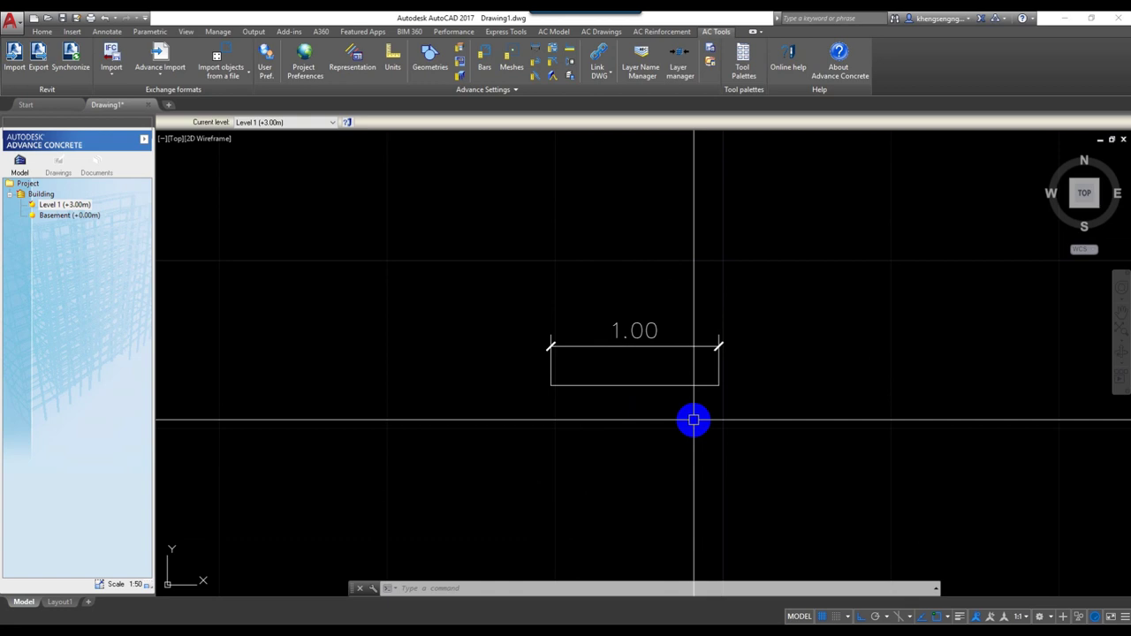
{"action": "middle_click_drag", "start_coordinate": [694, 429], "coordinate": [682, 432]}
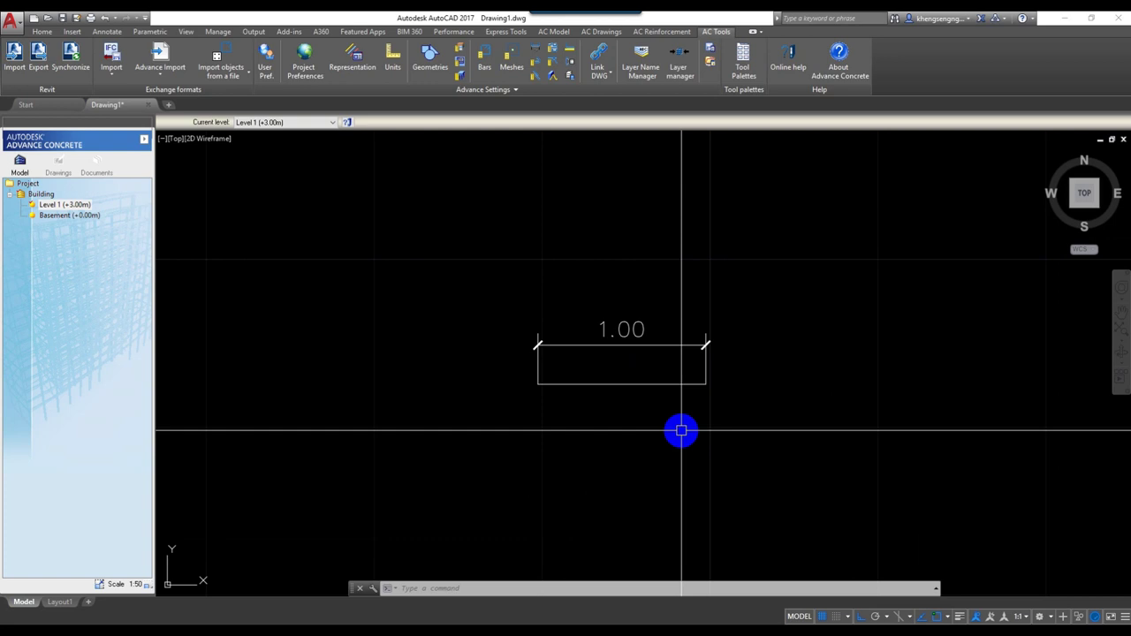
{"action": "middle_click_drag", "start_coordinate": [681, 431], "coordinate": [681, 412]}
{"action": "left_click", "coordinate": [590, 327]}
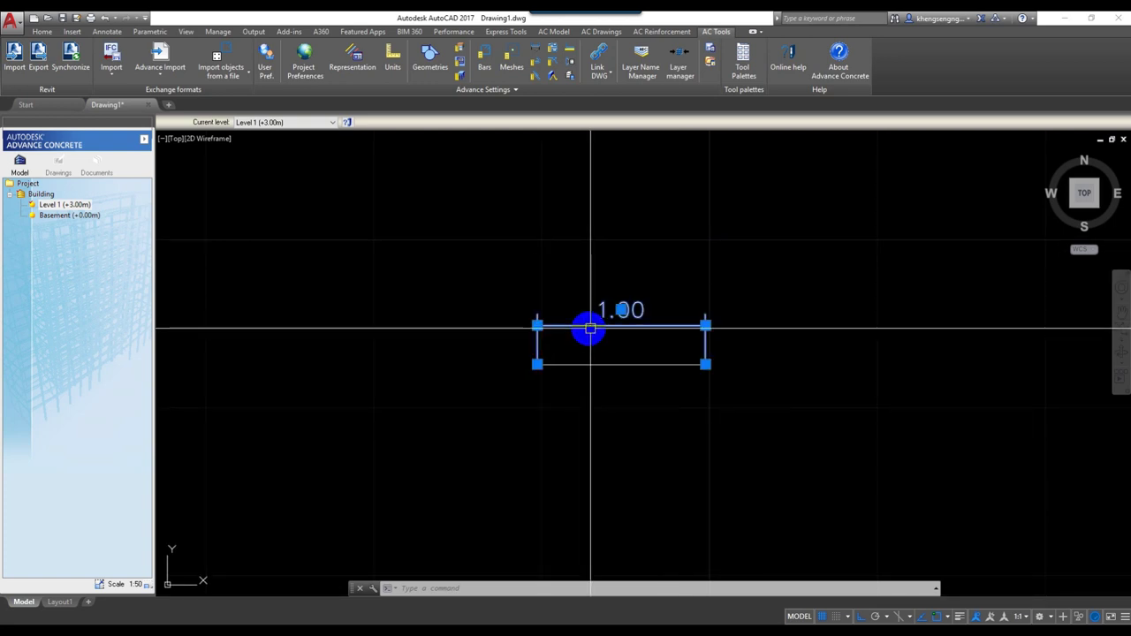
{"action": "type", "text": "e"}
{"action": "key", "text": "Return"}
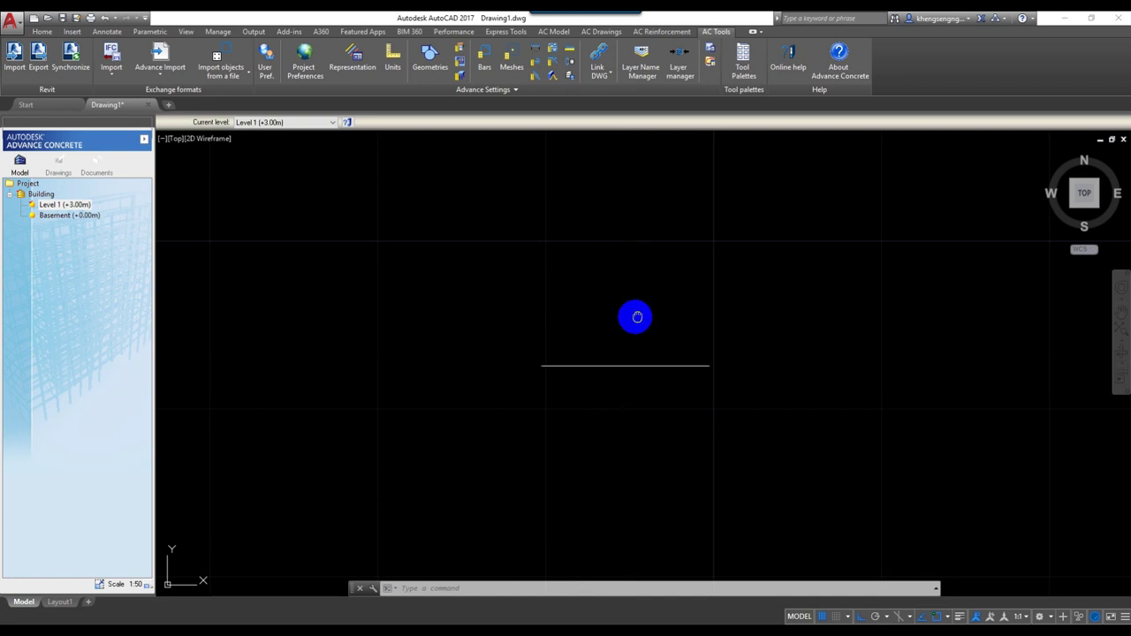
{"action": "middle_click_drag", "start_coordinate": [636, 316], "coordinate": [672, 305]}
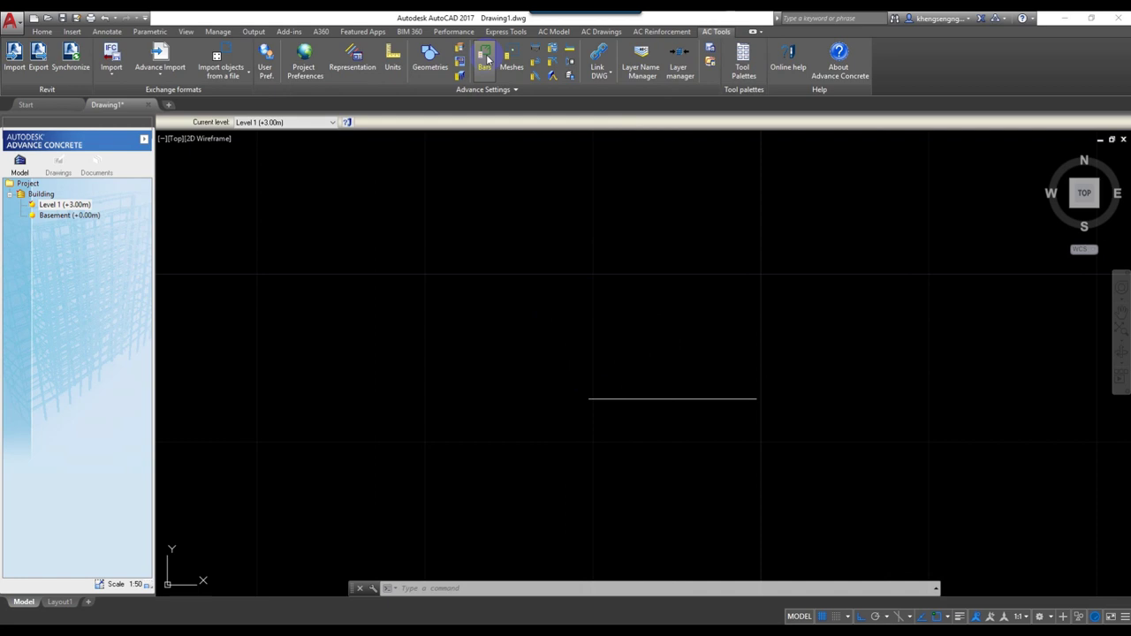
{"action": "left_click", "coordinate": [397, 62]}
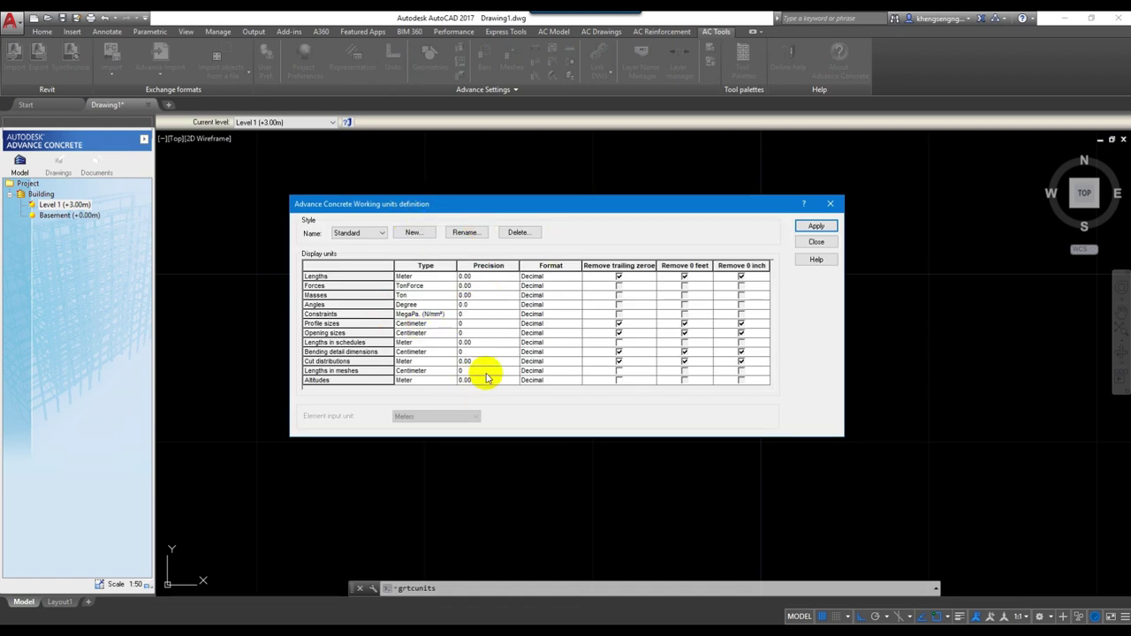
{"action": "left_click", "coordinate": [829, 202]}
{"action": "left_click", "coordinate": [489, 76]}
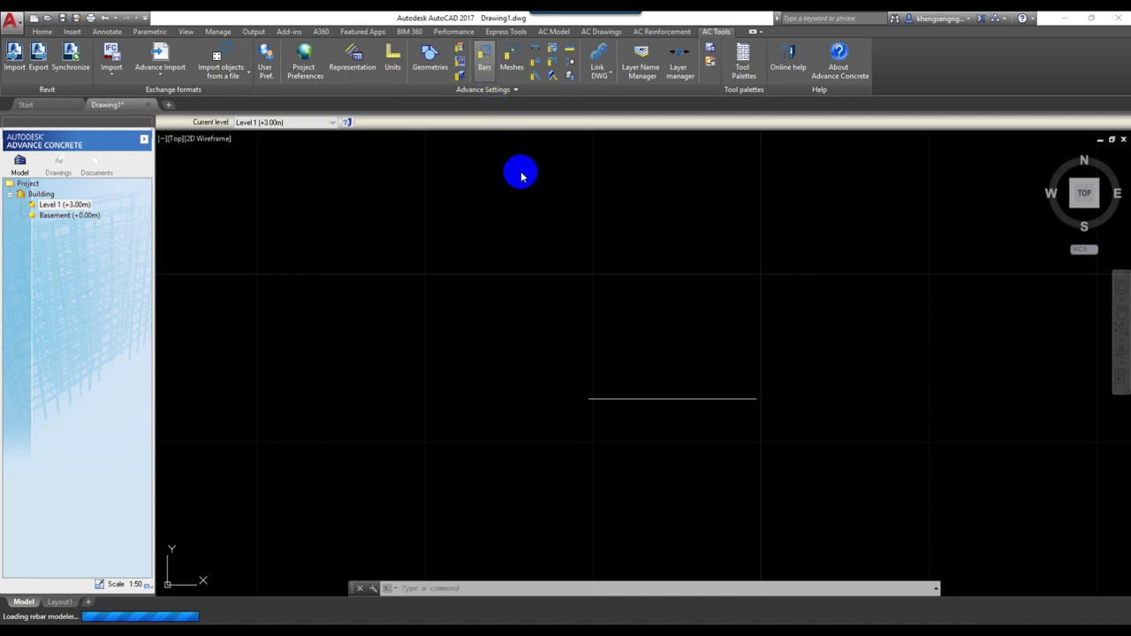
{"action": "key", "text": "Escape"}
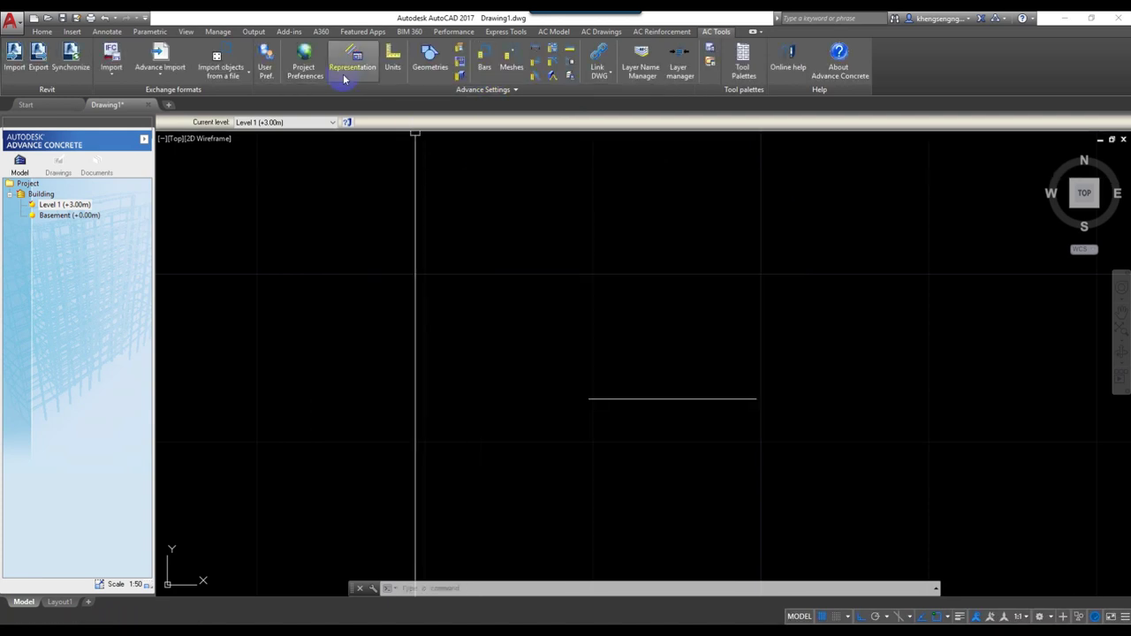
{"action": "left_click", "coordinate": [320, 71]}
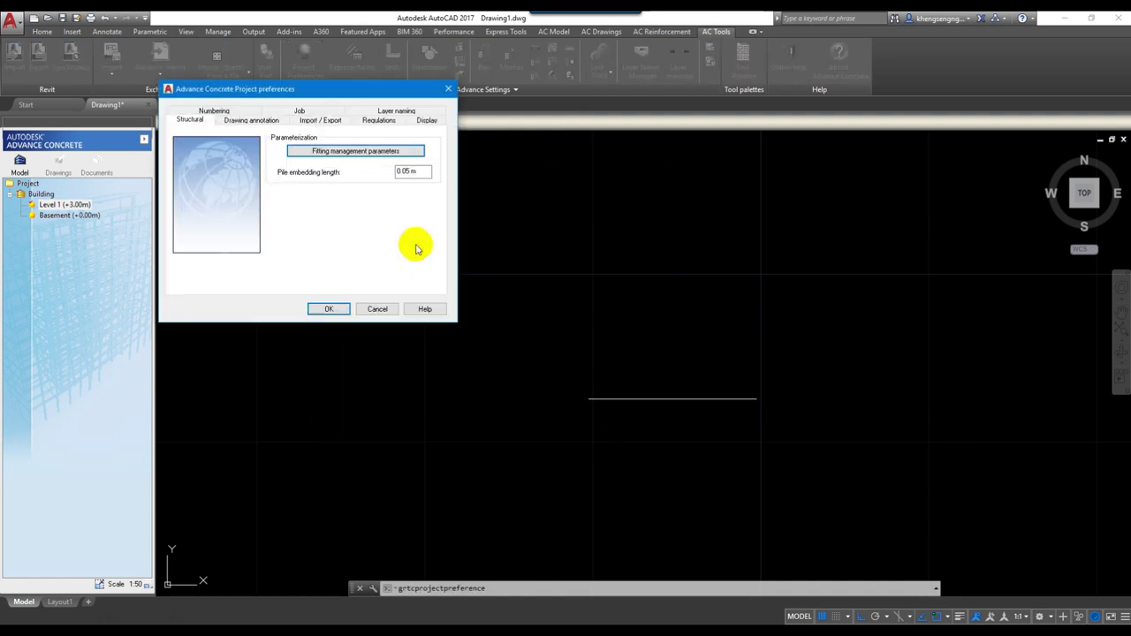
{"action": "key", "text": "Escape"}
{"action": "left_click", "coordinate": [265, 64]}
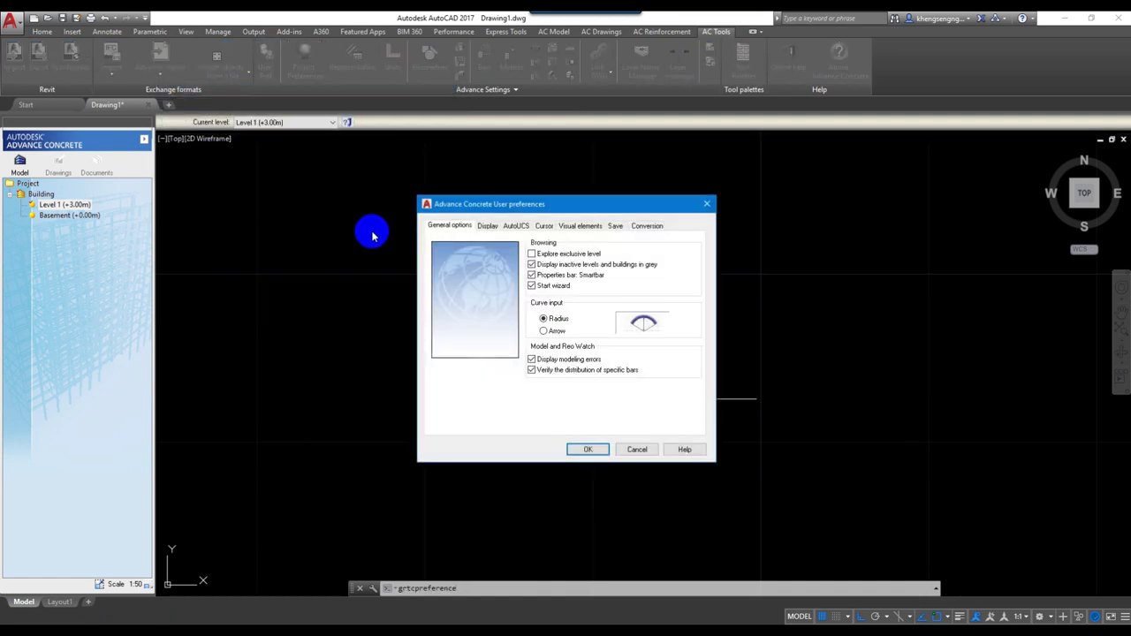
{"action": "left_click", "coordinate": [587, 449]}
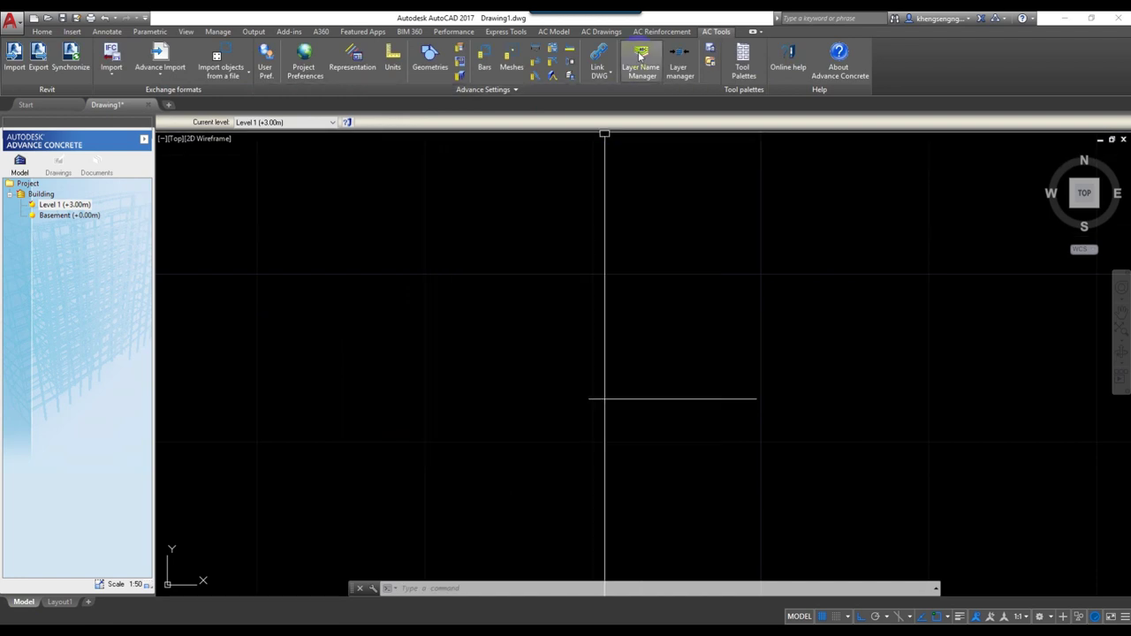
{"action": "middle_click_drag", "start_coordinate": [715, 212], "coordinate": [678, 196]}
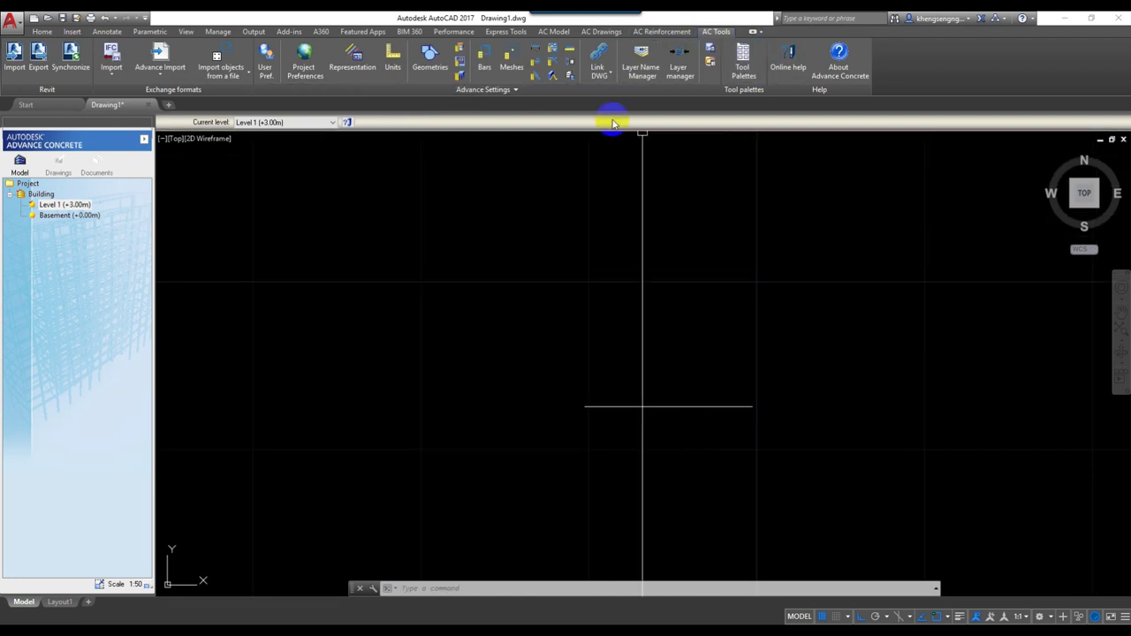
{"action": "left_click", "coordinate": [712, 55]}
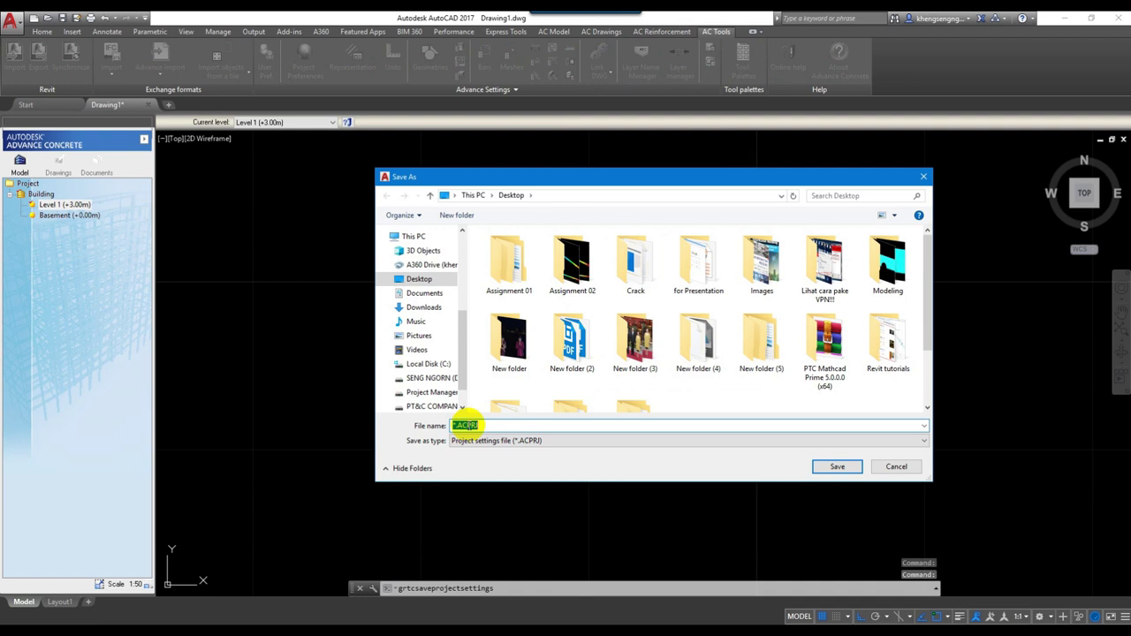
Step: Enter 'forfororTesting' as the settings file name, attempt the save, and inspect the file types
{"action": "left_click", "coordinate": [461, 426]}
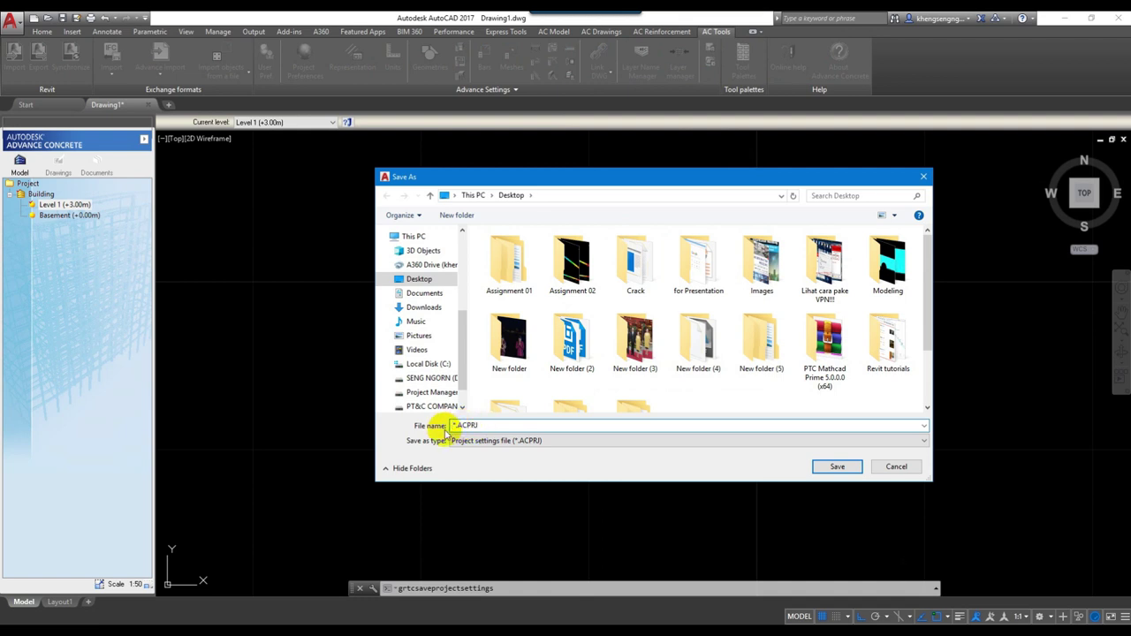
{"action": "type", "text": "for"}
{"action": "type", "text": "for"}
{"action": "type", "text": "or"}
{"action": "type", "text": "Testing"}
{"action": "left_click", "coordinate": [833, 469]}
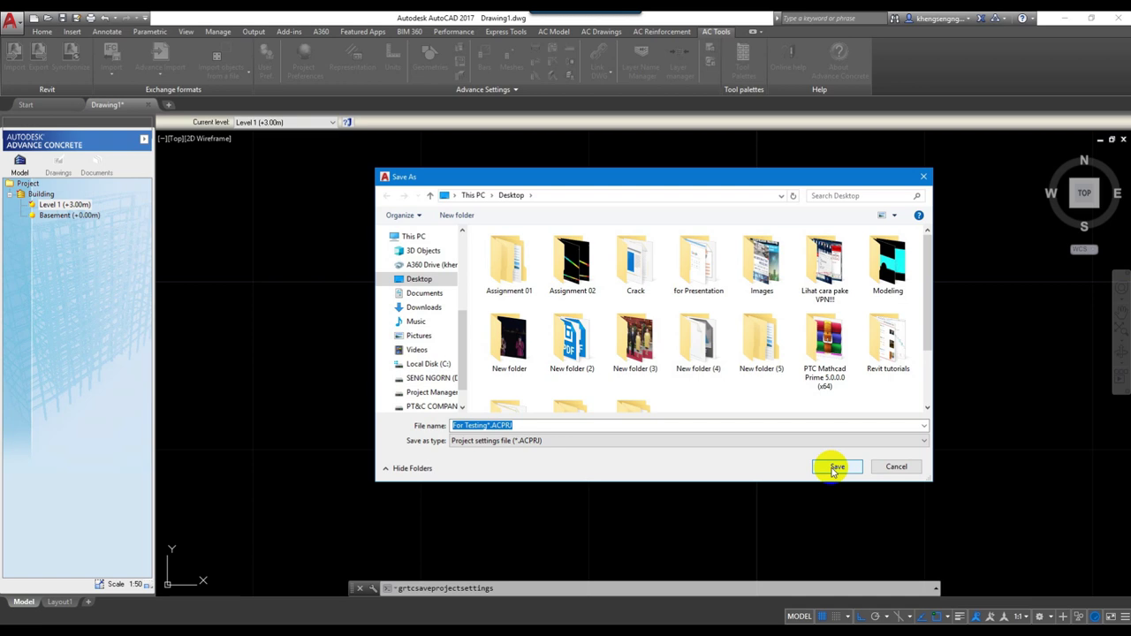
{"action": "left_click", "coordinate": [847, 469]}
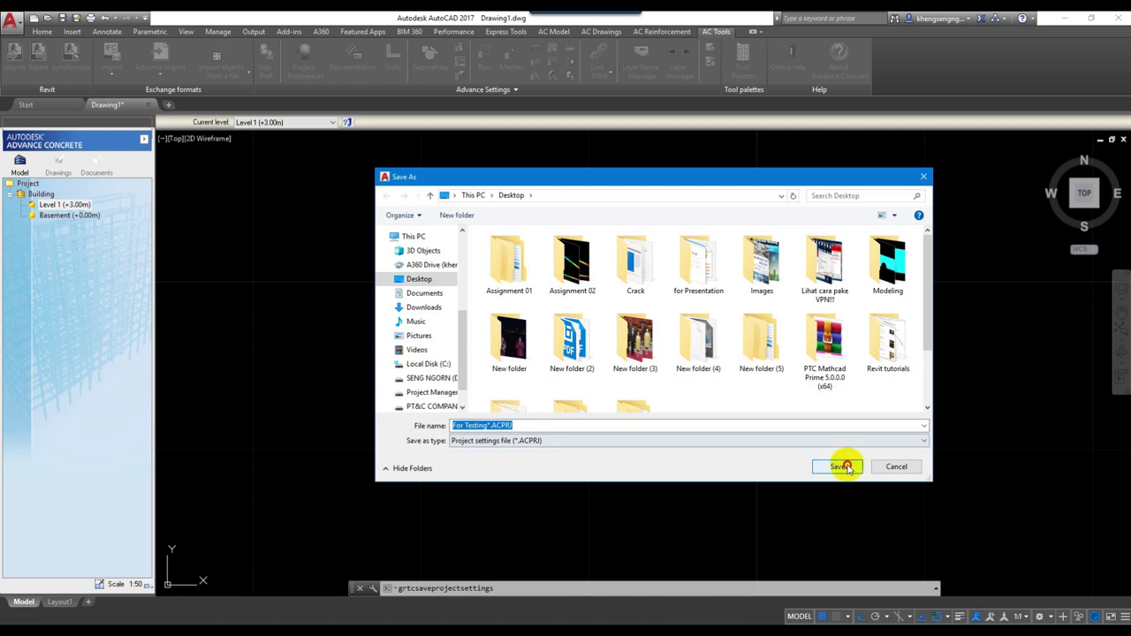
{"action": "left_click", "coordinate": [577, 440]}
{"action": "left_click", "coordinate": [486, 425]}
{"action": "left_click", "coordinate": [488, 425]}
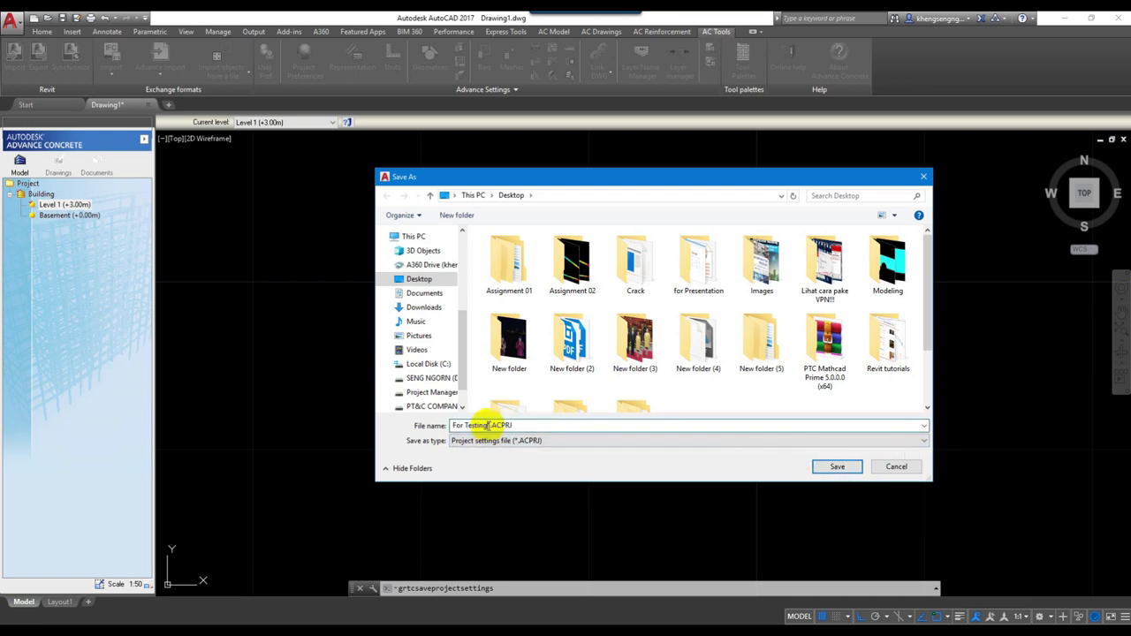
{"action": "left_click_drag", "start_coordinate": [488, 425], "coordinate": [354, 416]}
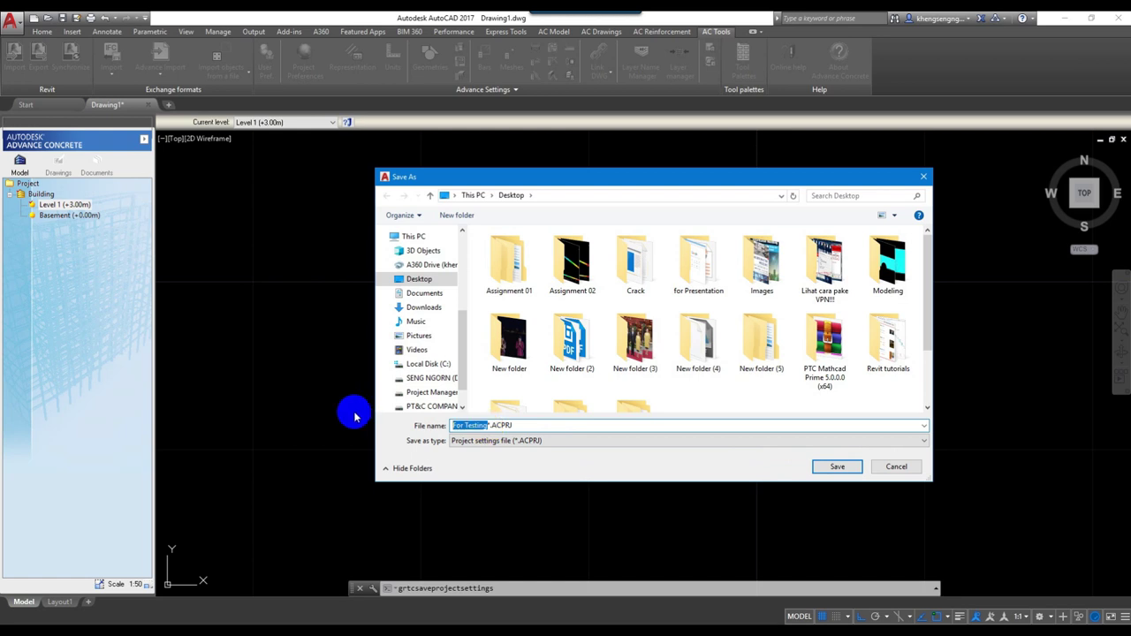
Step: Save the settings as For Testing.ACPRJ in new Desktop folder New folder (6), then close AutoCAD
{"action": "type", "text": "*"}
{"action": "left_click", "coordinate": [458, 216]}
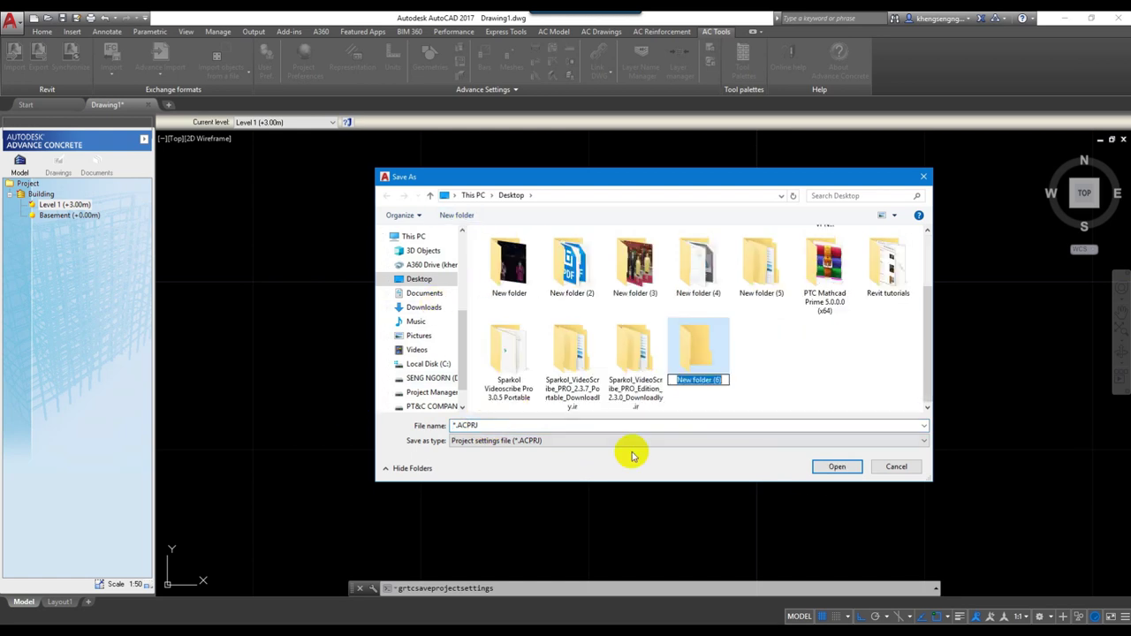
{"action": "left_click", "coordinate": [833, 467]}
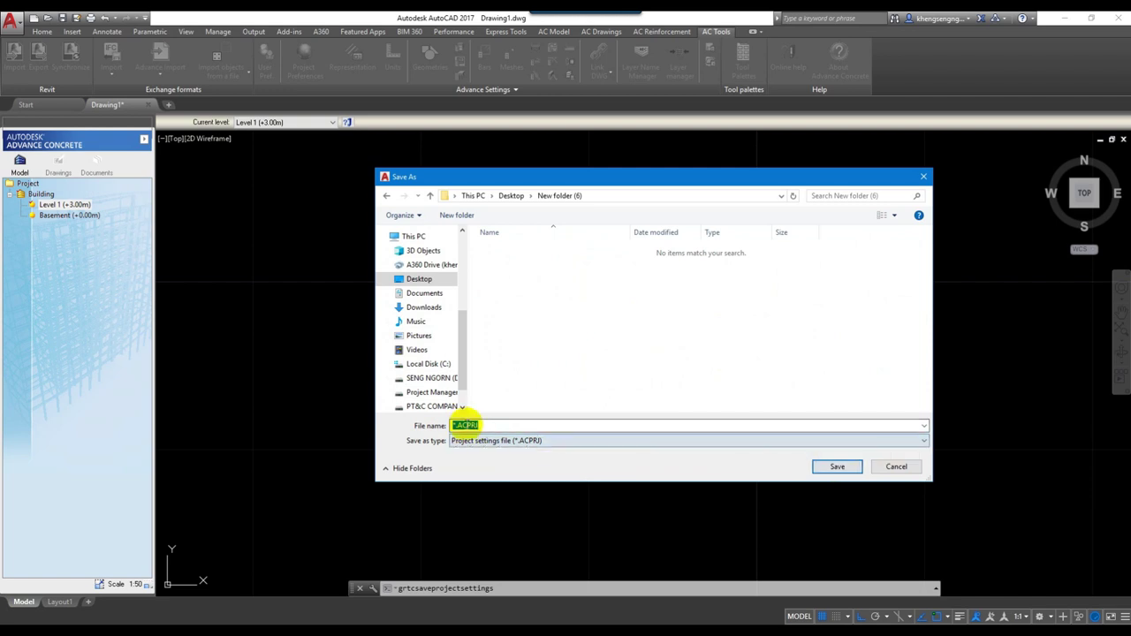
{"action": "left_click", "coordinate": [461, 426]}
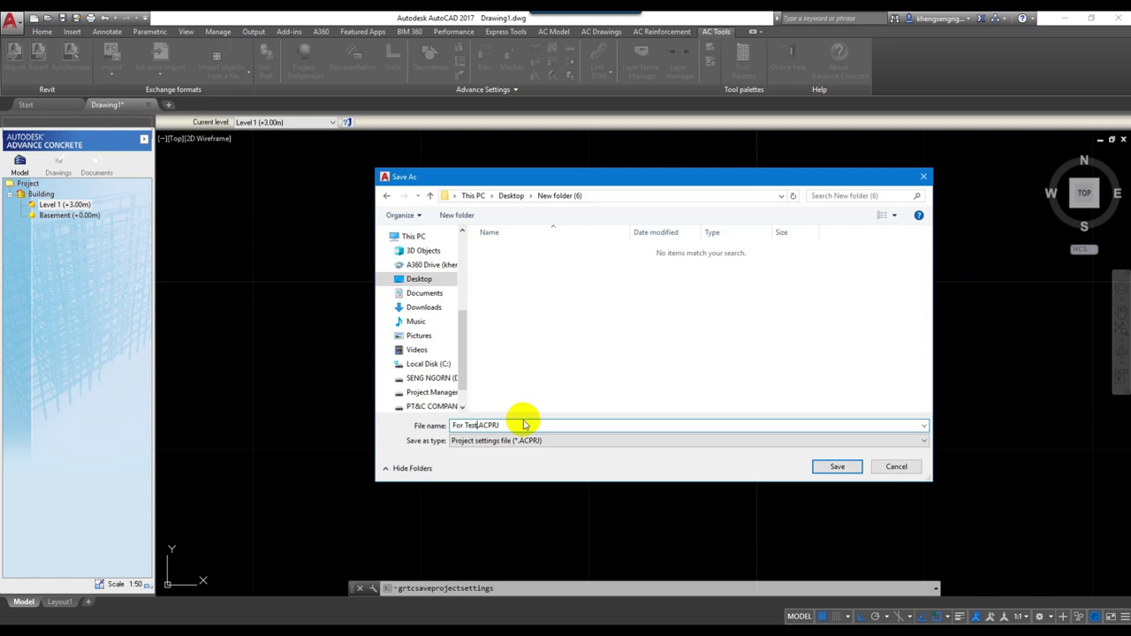
{"action": "key", "text": "Return"}
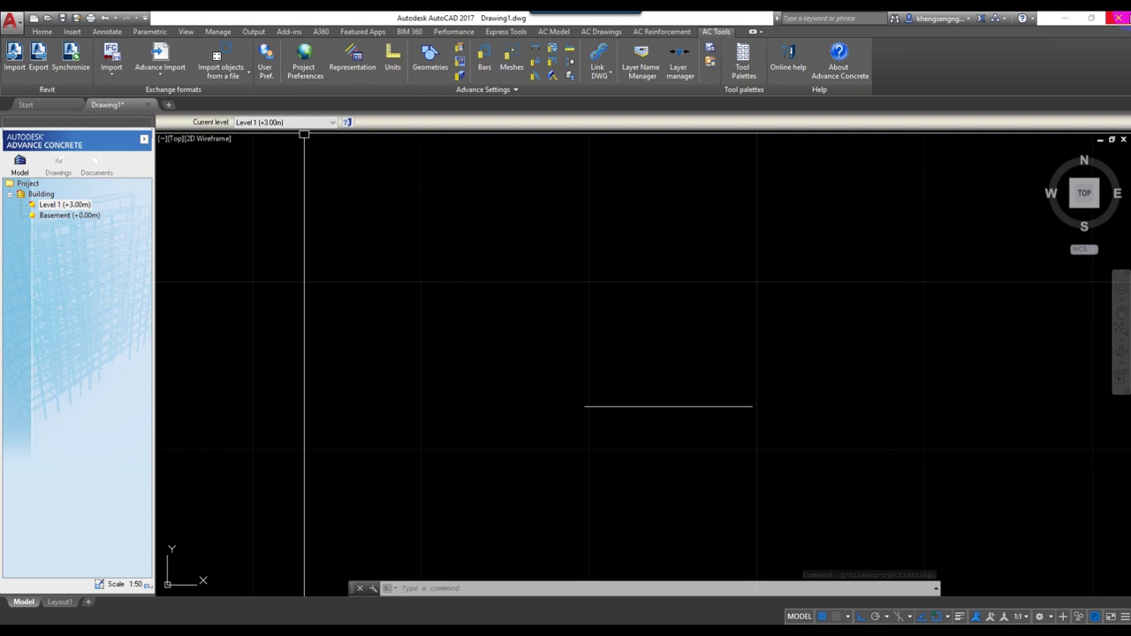
{"action": "left_click", "coordinate": [1121, 17]}
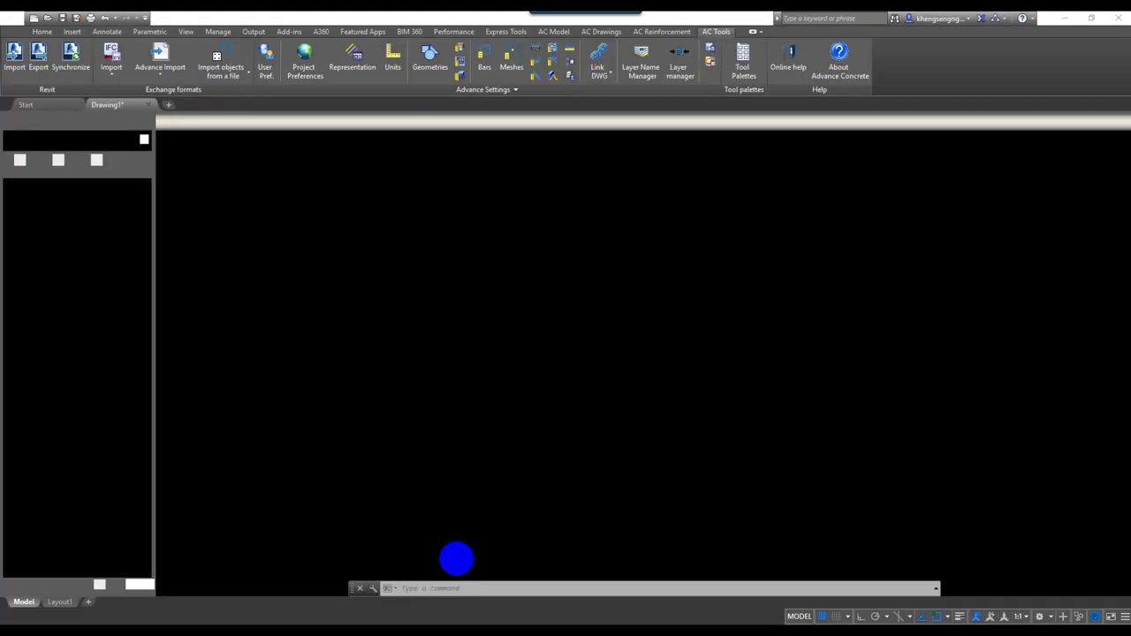
Step: Close AutoCAD again and discard changes to Drawing1
{"action": "left_click", "coordinate": [591, 265]}
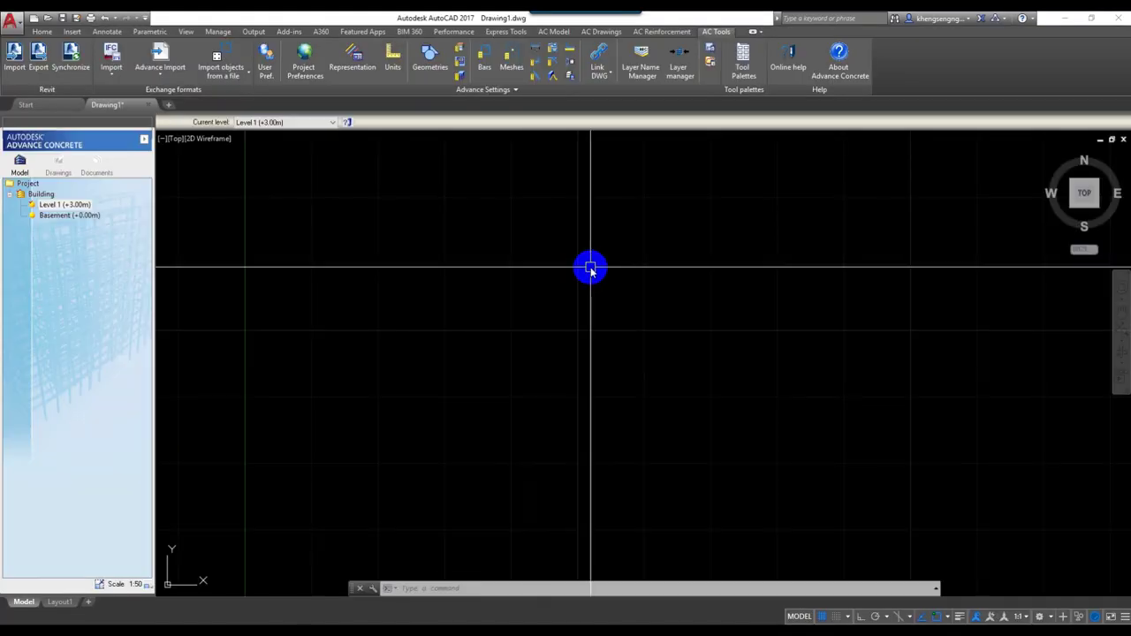
{"action": "left_click", "coordinate": [1113, 19]}
{"action": "left_click", "coordinate": [569, 349]}
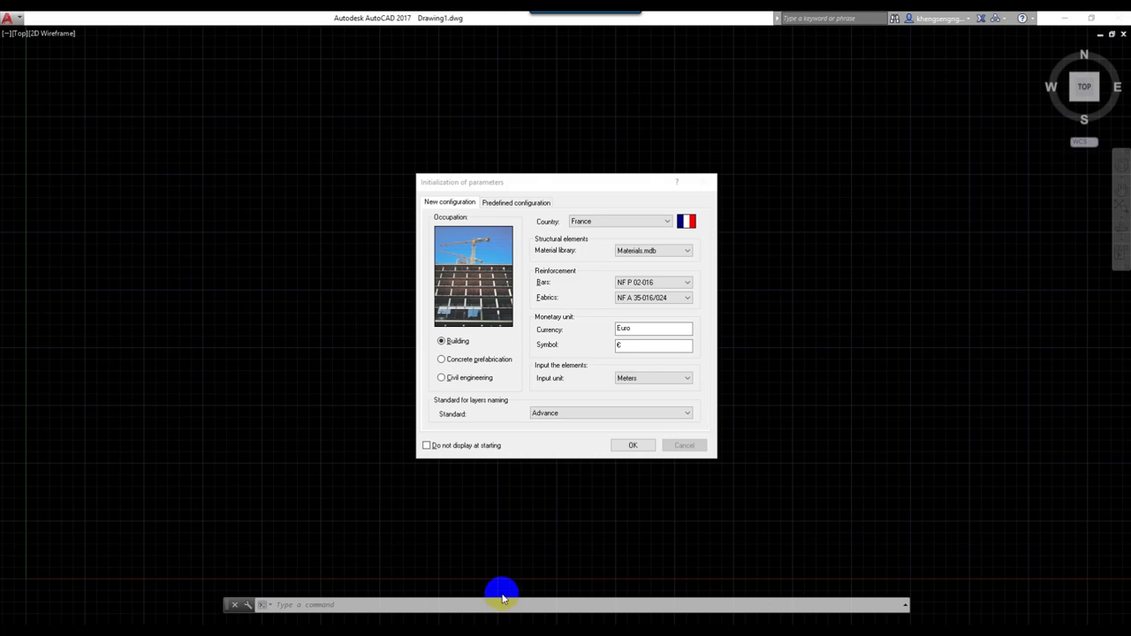
Step: Load For Testing.ACPRJ as the predefined configuration and confirm it
{"action": "left_click", "coordinate": [515, 203]}
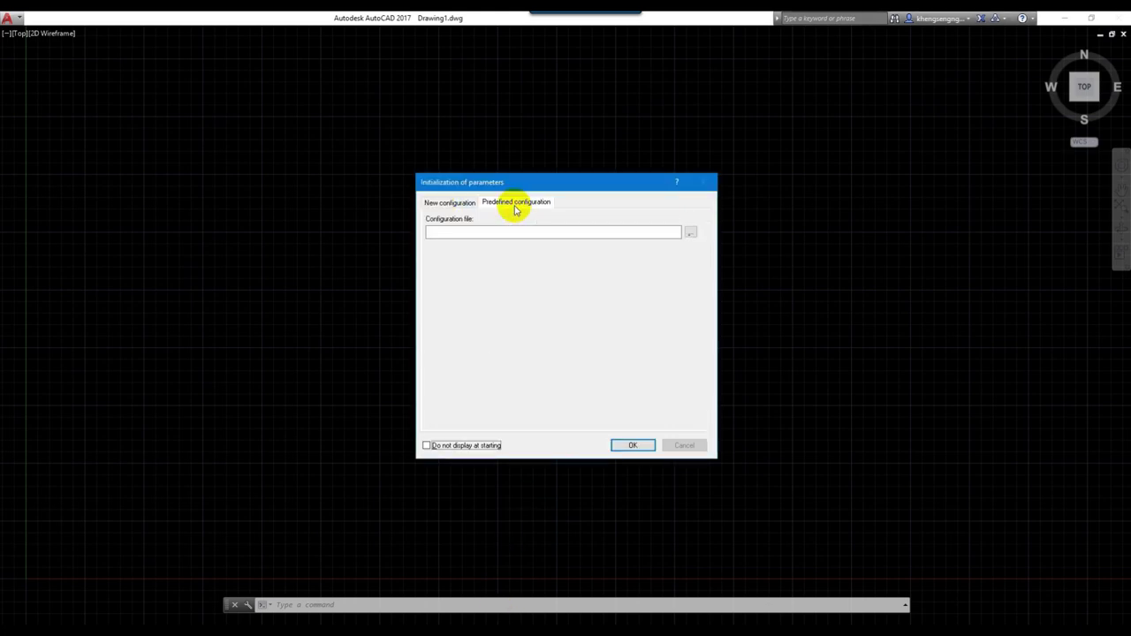
{"action": "left_click", "coordinate": [692, 232]}
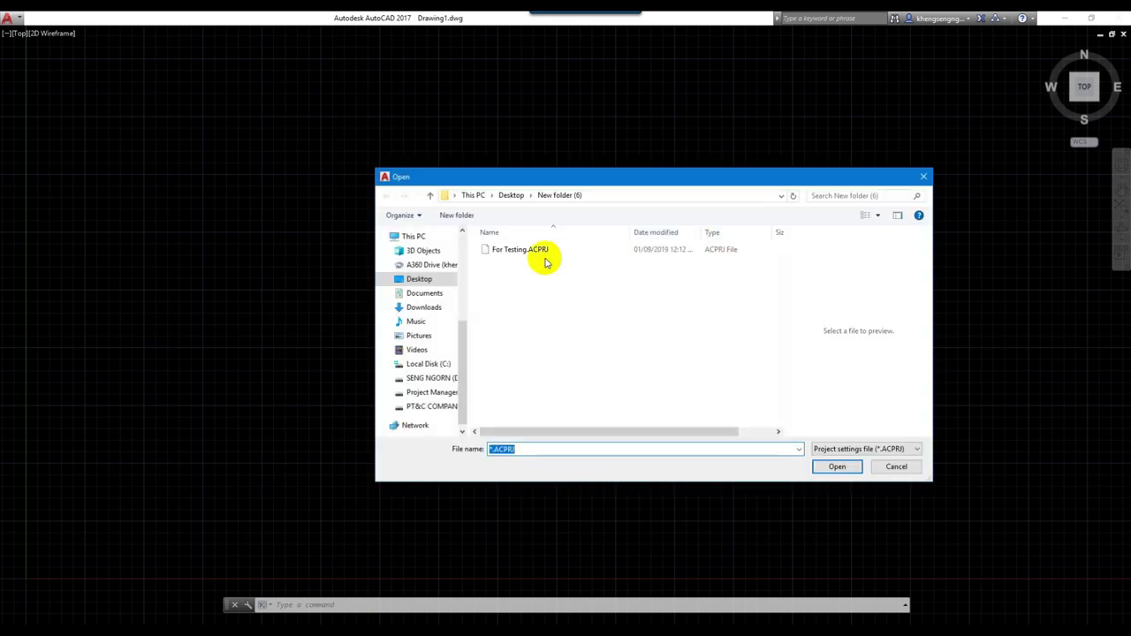
{"action": "left_click", "coordinate": [542, 253]}
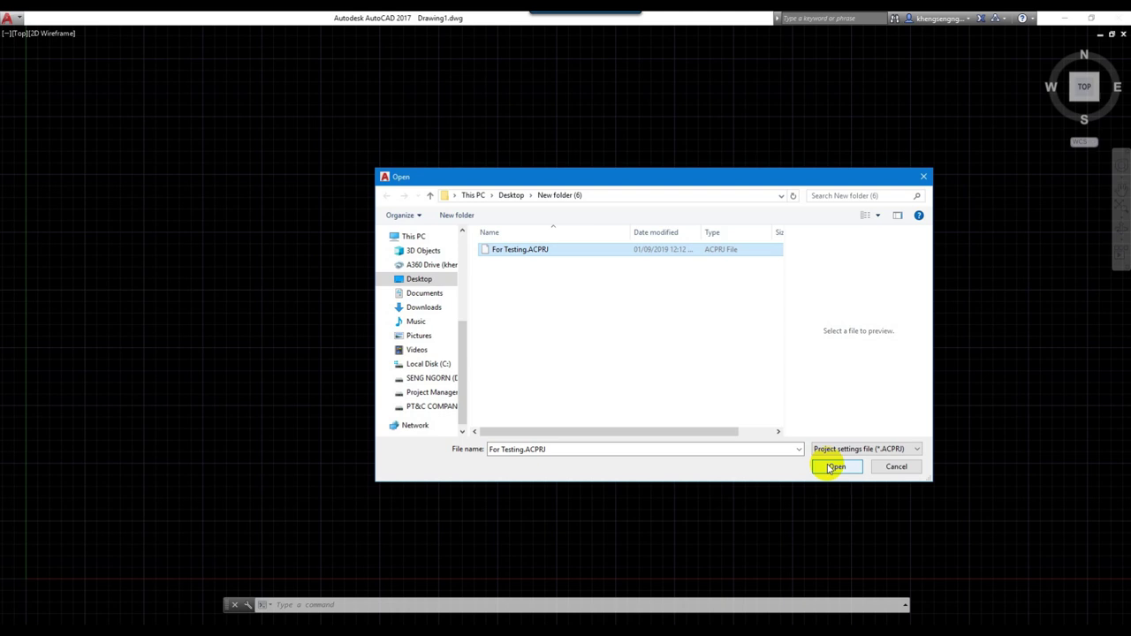
{"action": "left_click", "coordinate": [833, 468]}
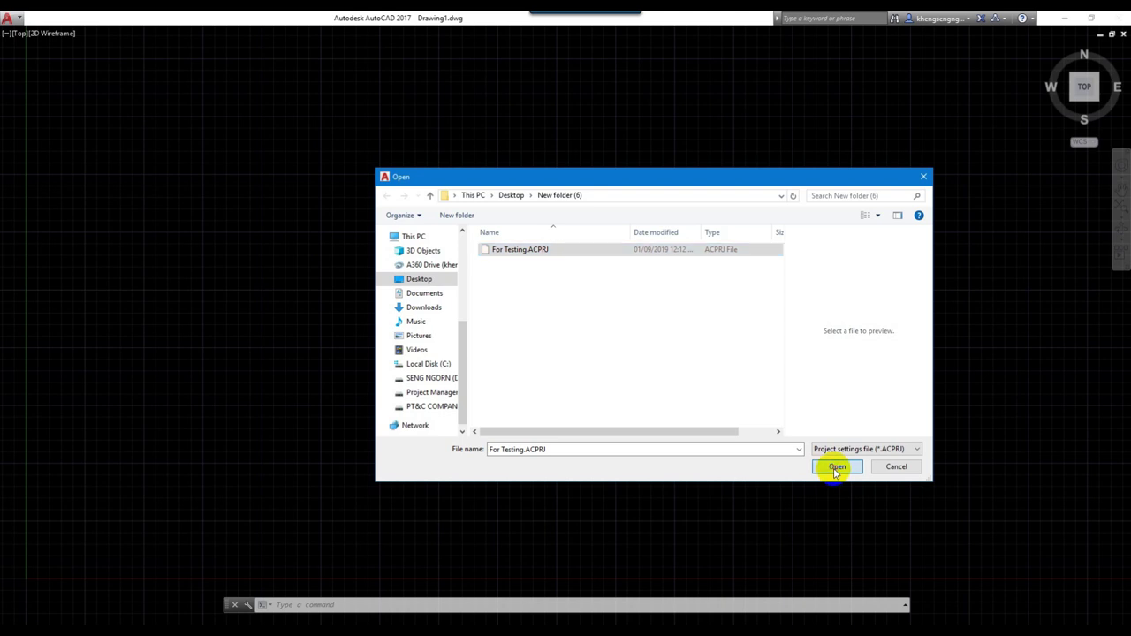
{"action": "left_click", "coordinate": [630, 450]}
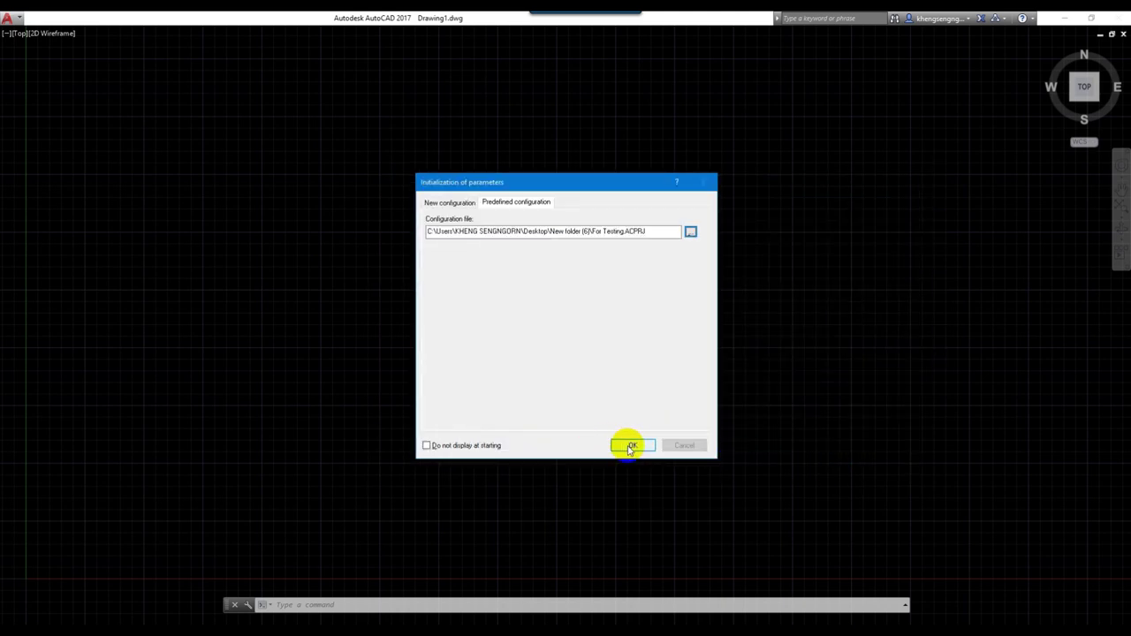
{"action": "left_click", "coordinate": [629, 449]}
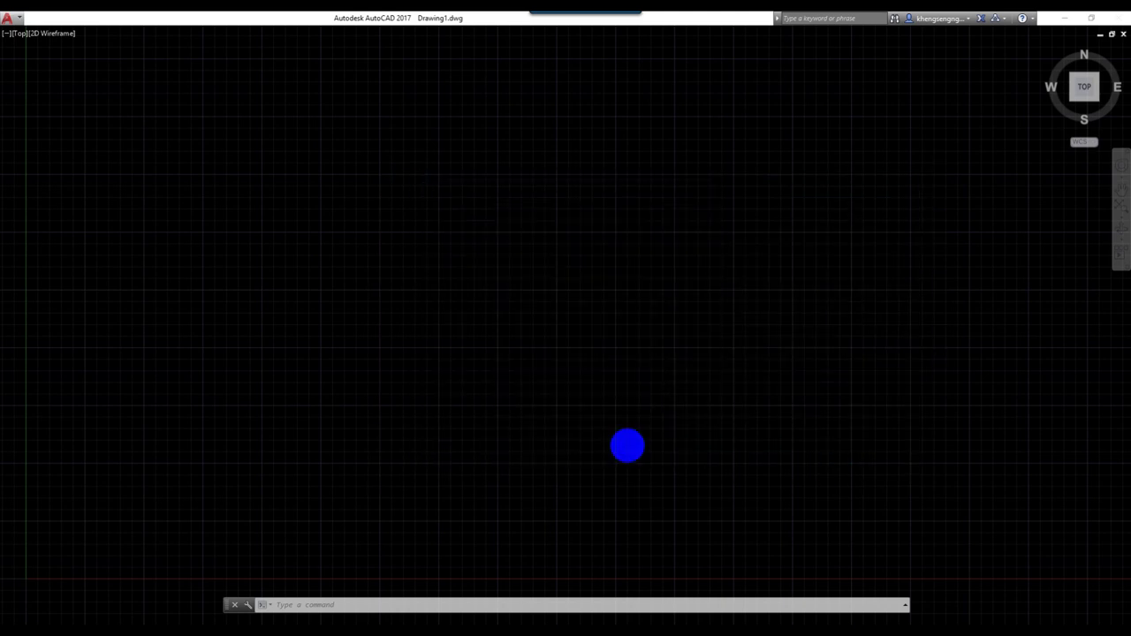